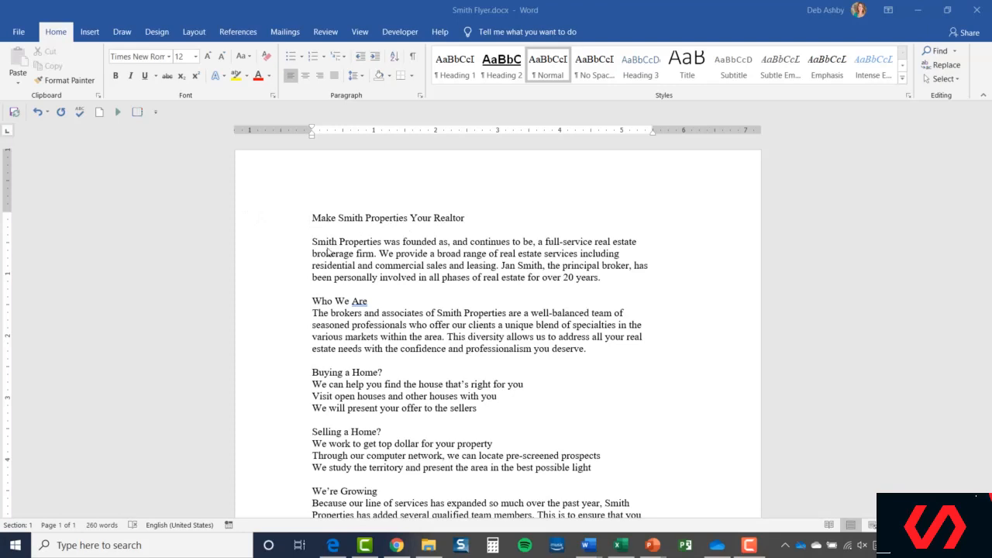
Center the title line "Make Smith Properties Your Realtor", comparing it with left alignment before settling on centered
{"action": "left_click", "coordinate": [274, 222]}
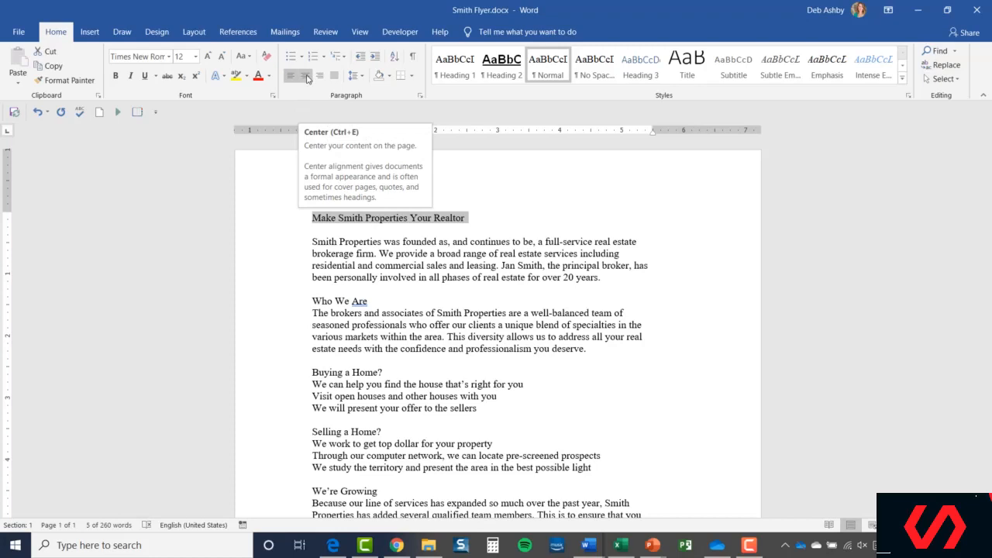
{"action": "left_click", "coordinate": [306, 76]}
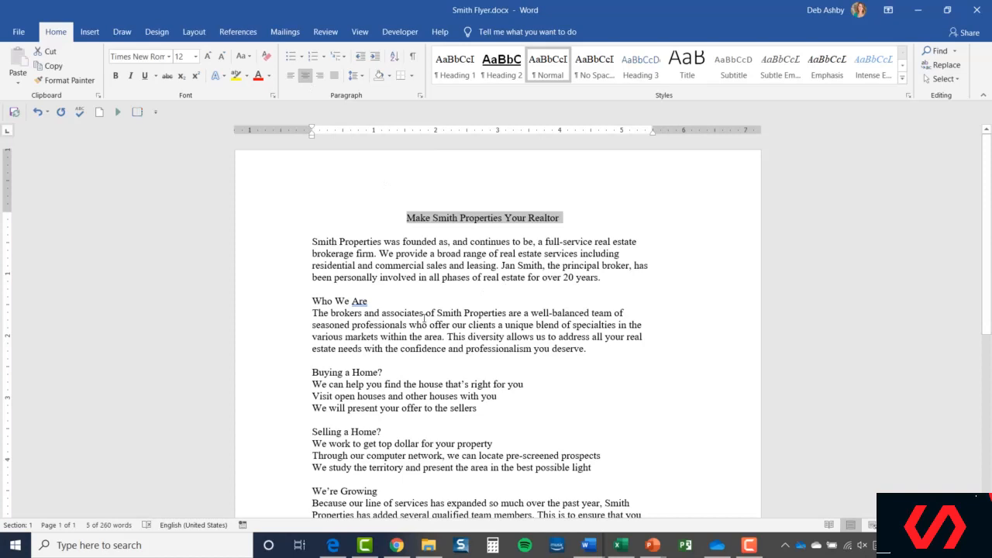
{"action": "left_click", "coordinate": [292, 77]}
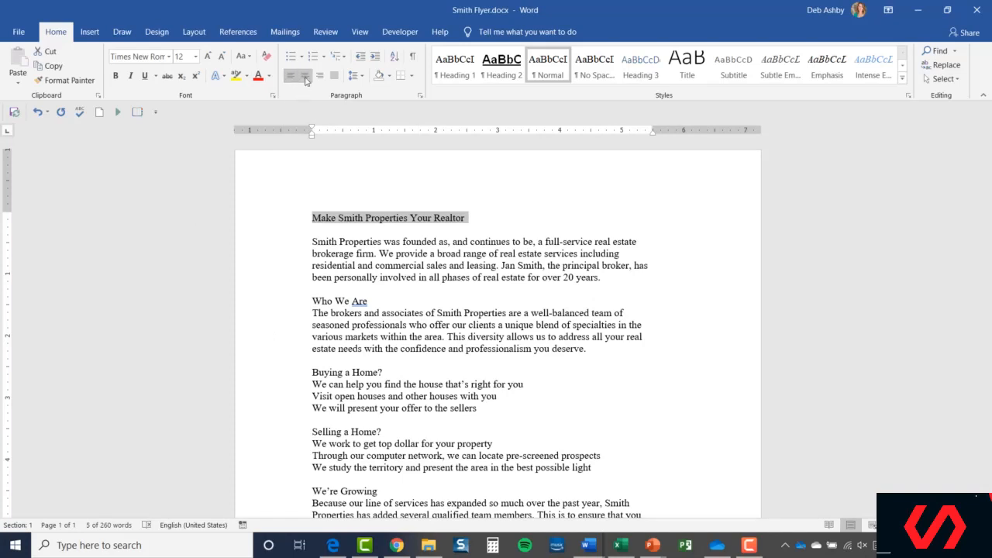
{"action": "left_click", "coordinate": [306, 76]}
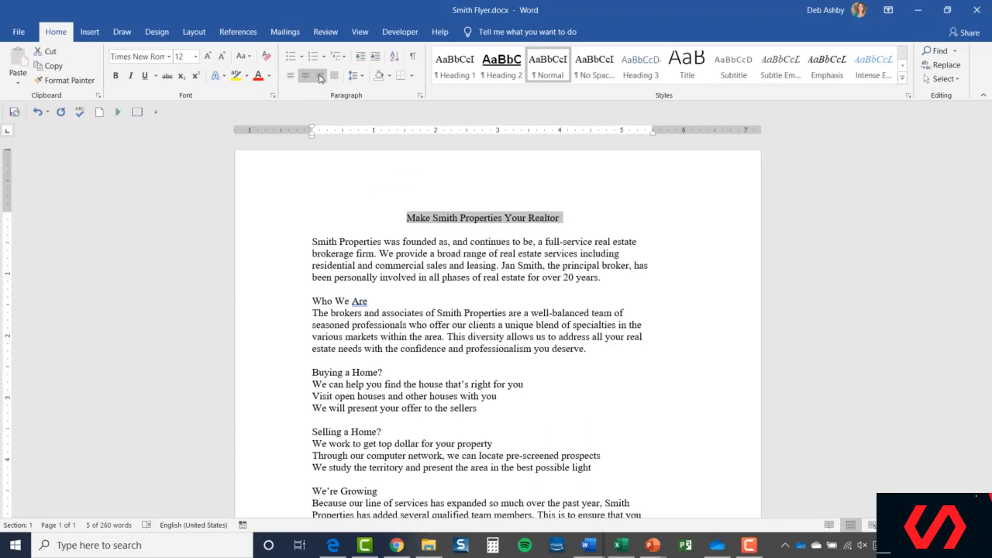
{"action": "left_click", "coordinate": [461, 243]}
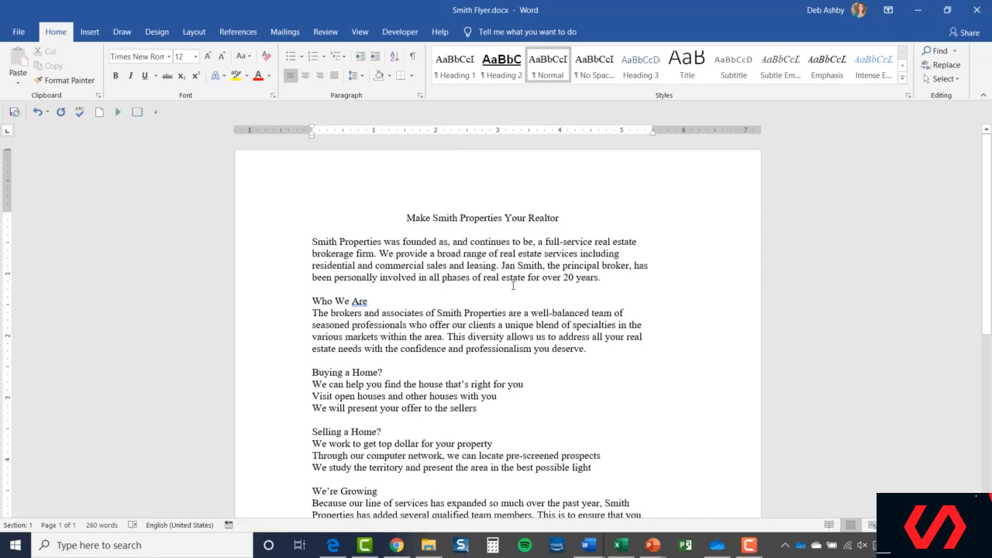
Right-align all of the flyer's text
{"action": "key", "text": "ctrl+a"}
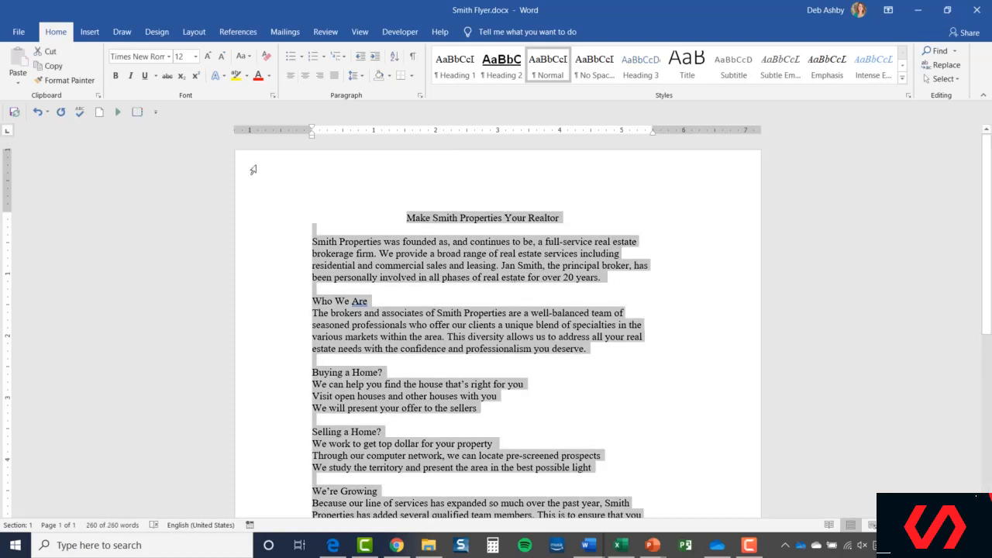
{"action": "left_click", "coordinate": [320, 76]}
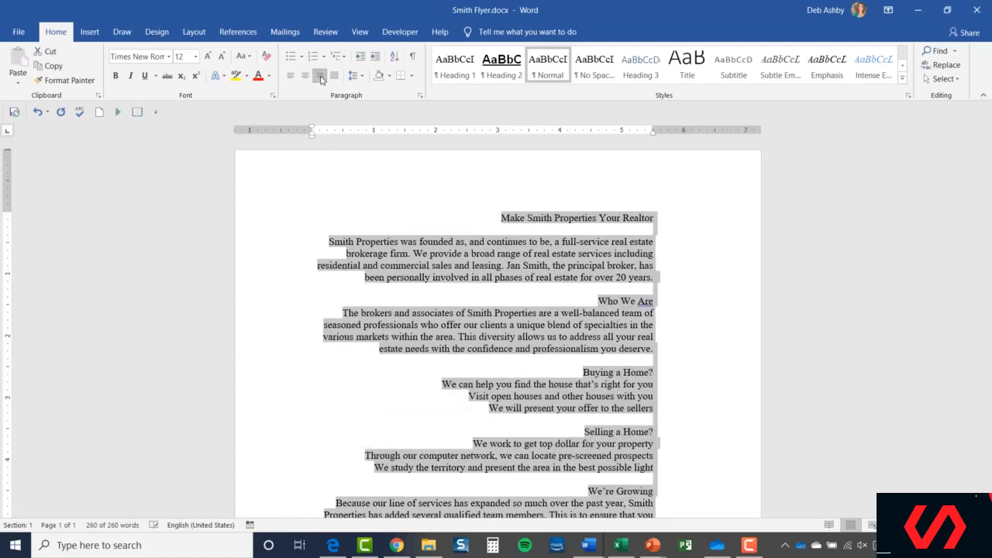
{"action": "left_click", "coordinate": [697, 230]}
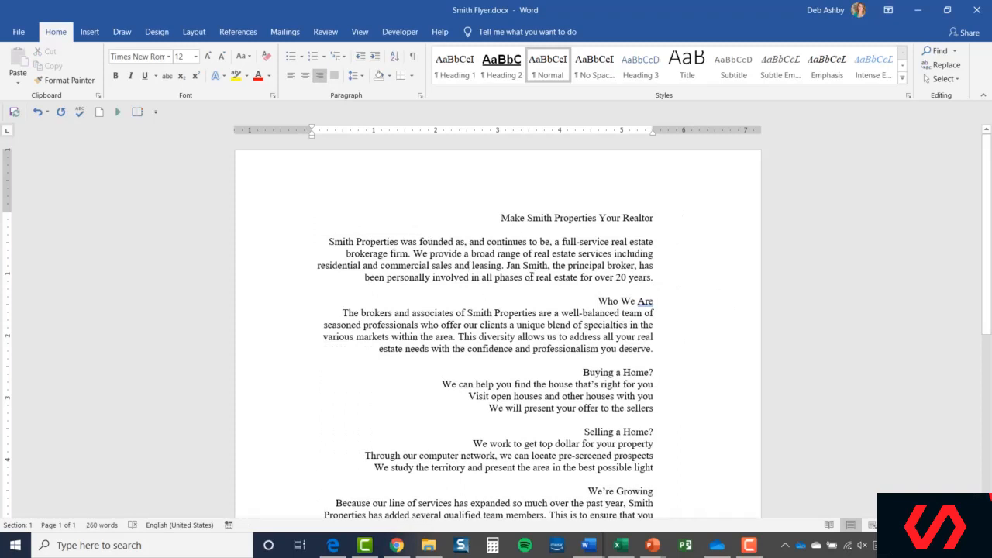
Justify all of the flyer's text between the left and right margins
{"action": "key", "text": "ctrl+a"}
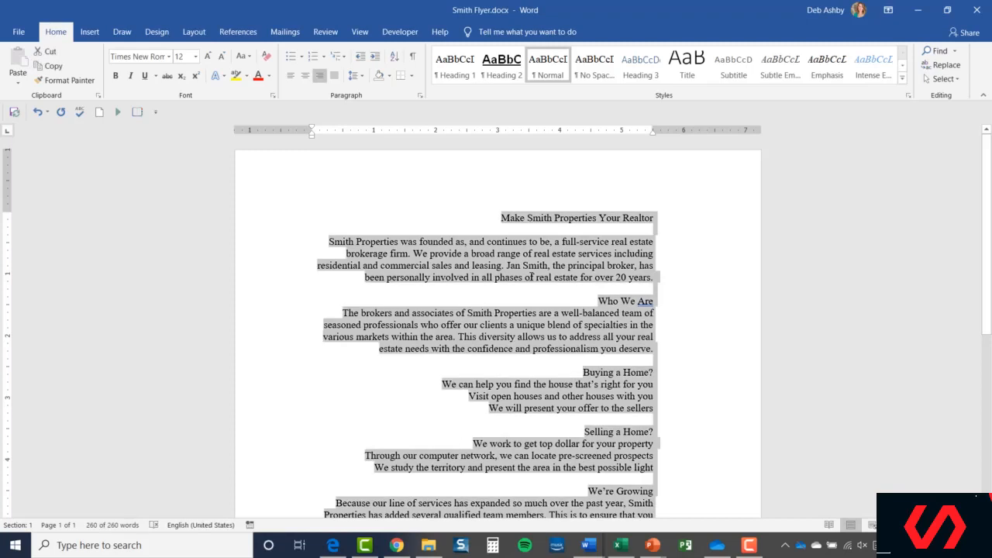
{"action": "left_click", "coordinate": [338, 77]}
{"action": "left_click", "coordinate": [655, 314]}
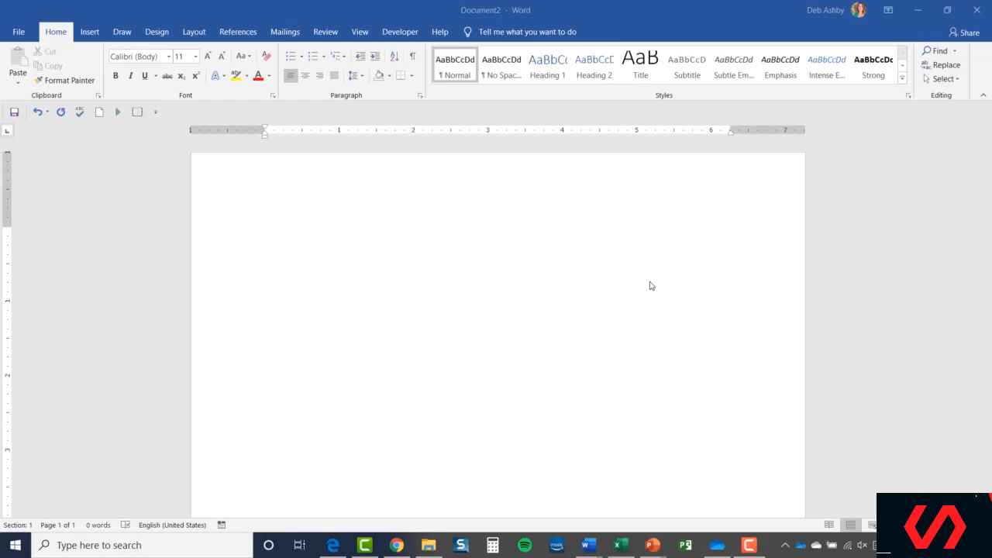
Enter the word "Draft" at the start of the blank document and begin a new paragraph below it
{"action": "left_click", "coordinate": [273, 239]}
{"action": "type", "text": "Dr"}
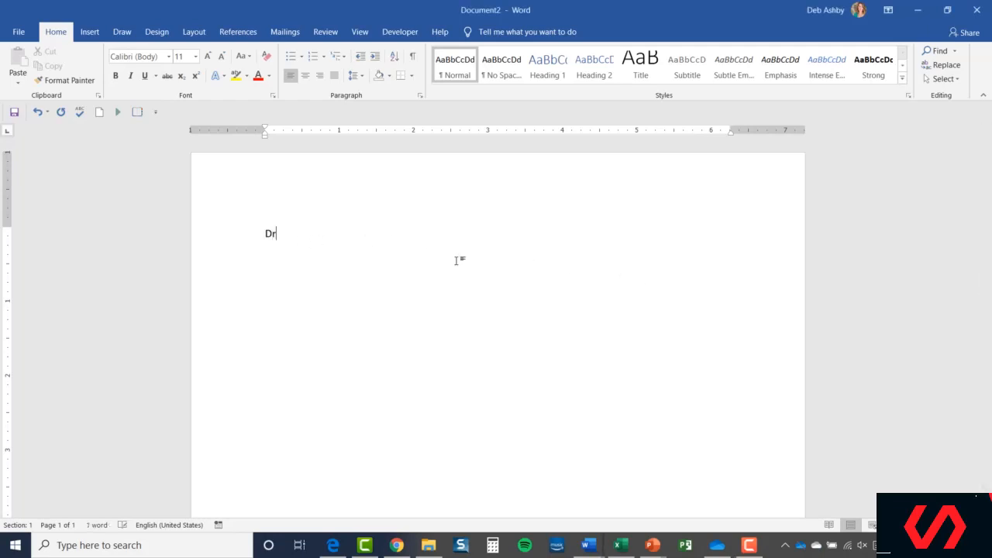
{"action": "type", "text": "aft"}
{"action": "key", "text": "Return"}
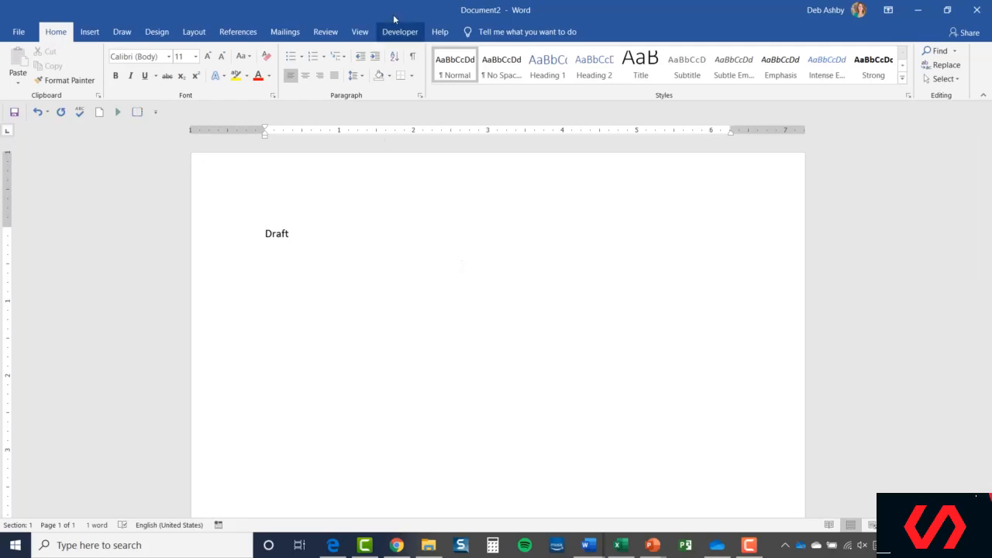
Check which line spacing is applied to the "Draft" paragraph
{"action": "left_click", "coordinate": [363, 77]}
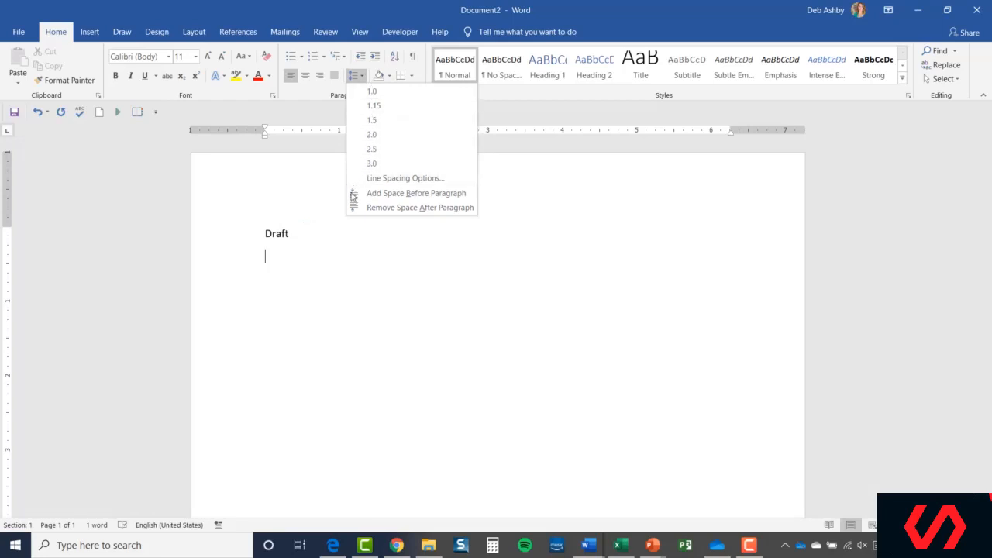
{"action": "left_click", "coordinate": [268, 235]}
{"action": "left_click", "coordinate": [268, 235]}
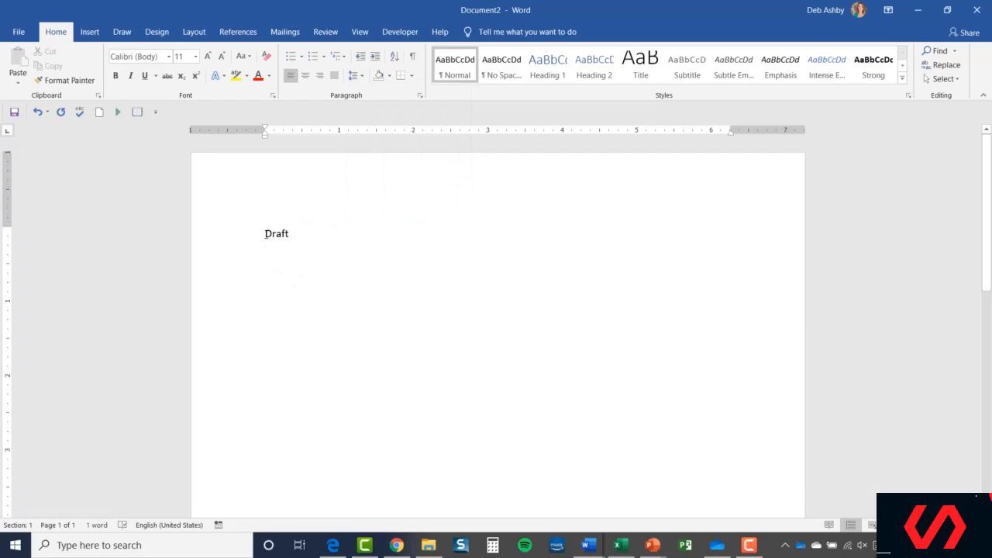
{"action": "left_click", "coordinate": [361, 78]}
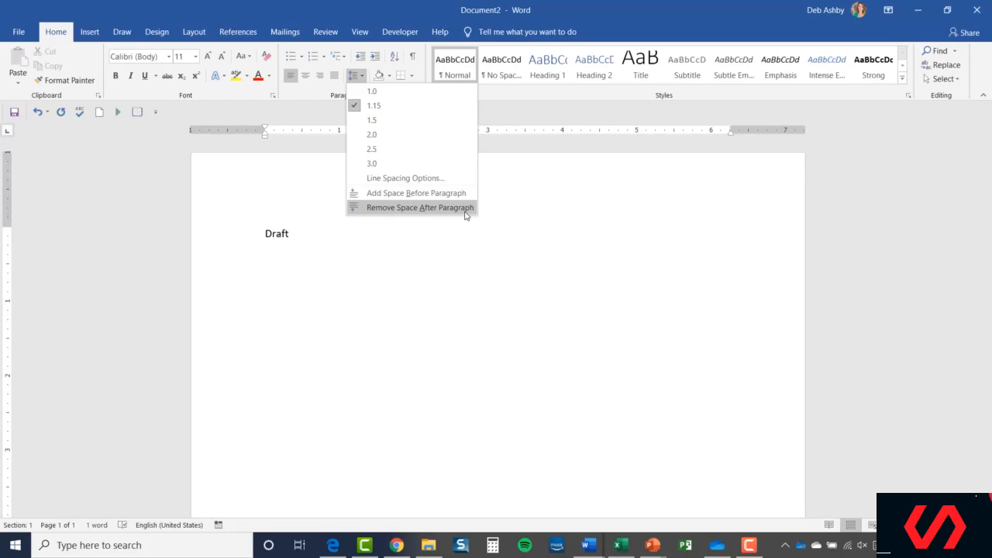
Switch to the open Smith Flyer.docx document
{"action": "left_click", "coordinate": [360, 33]}
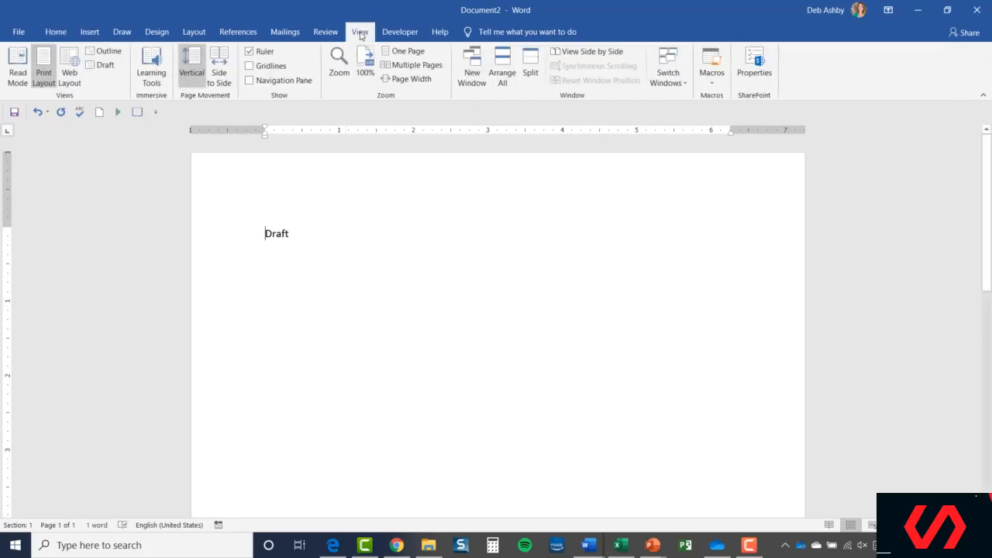
{"action": "left_click", "coordinate": [676, 84]}
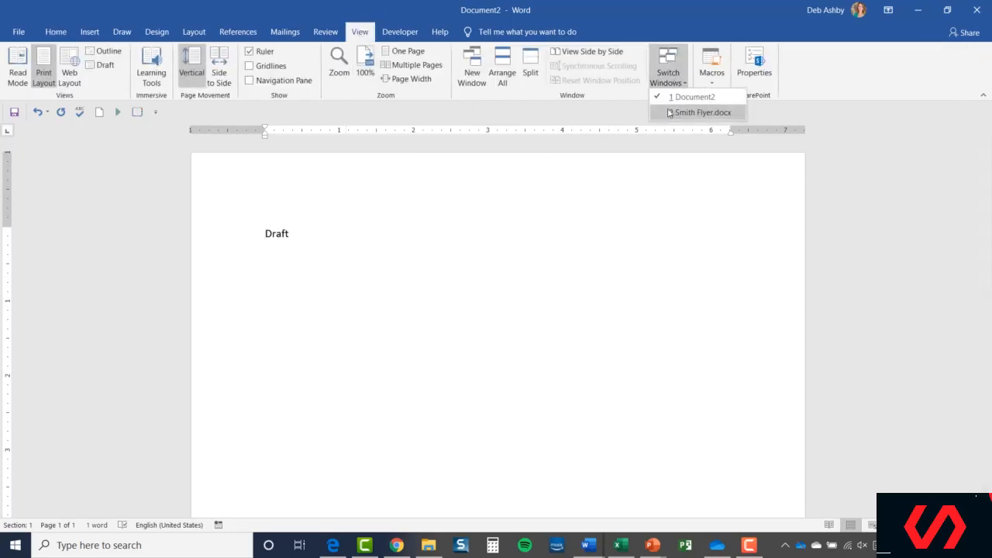
{"action": "left_click", "coordinate": [670, 114]}
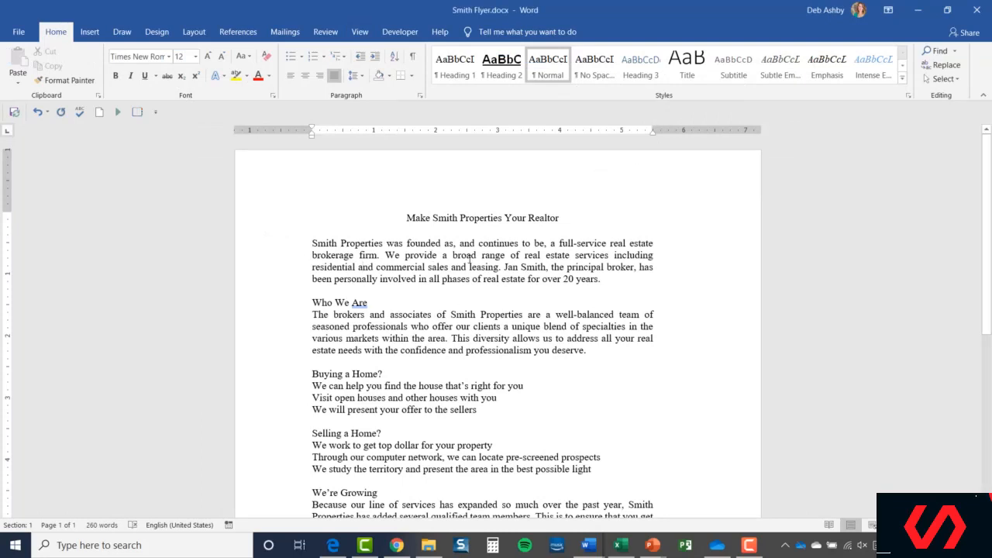
Preview 1.5 line spacing on the flyer's entire text and close the spacing choices without applying one
{"action": "key", "text": "ctrl+a"}
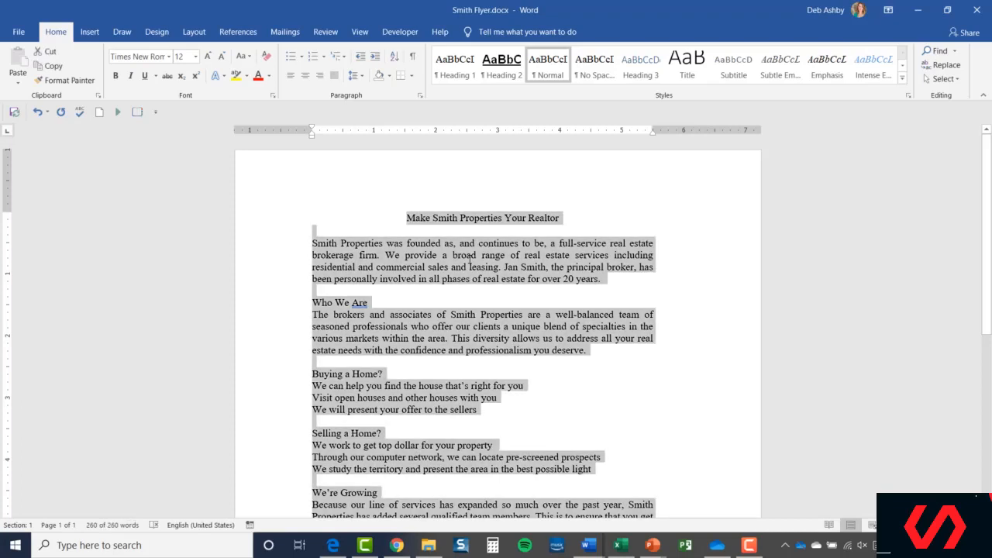
{"action": "left_click", "coordinate": [361, 76]}
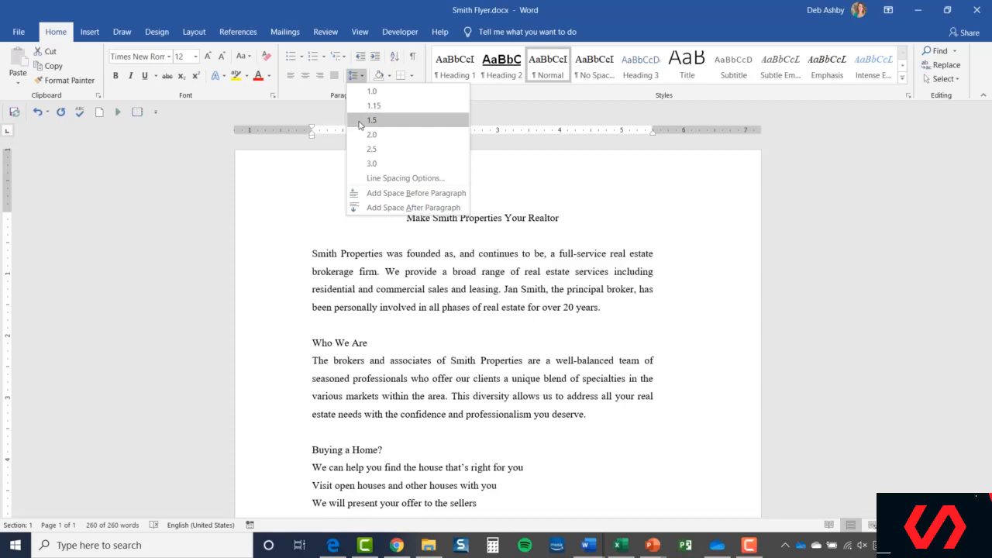
{"action": "left_click", "coordinate": [505, 269]}
{"action": "left_click", "coordinate": [401, 245]}
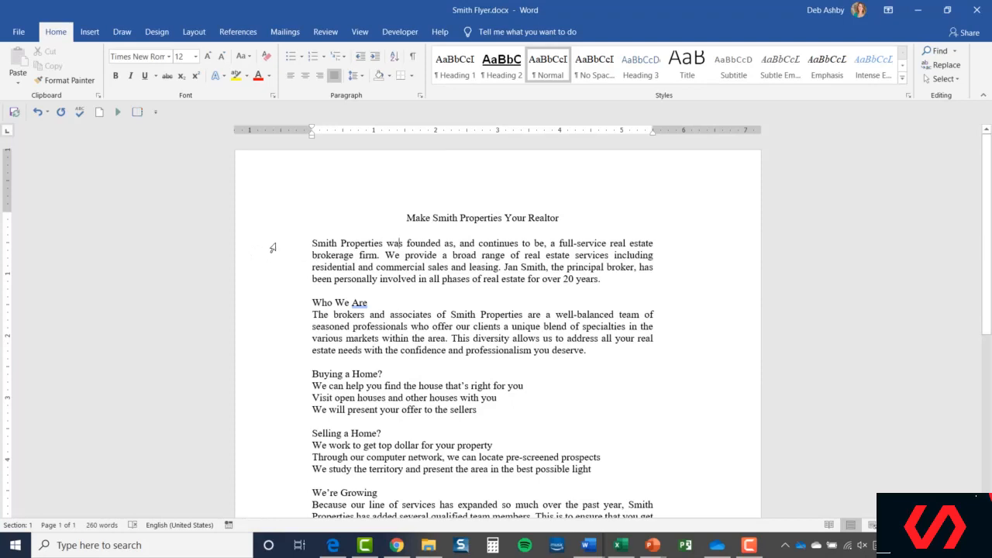
Preview double spacing on the introductory "Smith Properties was founded" paragraph, but set its line spacing to 1.0
{"action": "left_click_drag", "start_coordinate": [286, 233], "coordinate": [286, 286]}
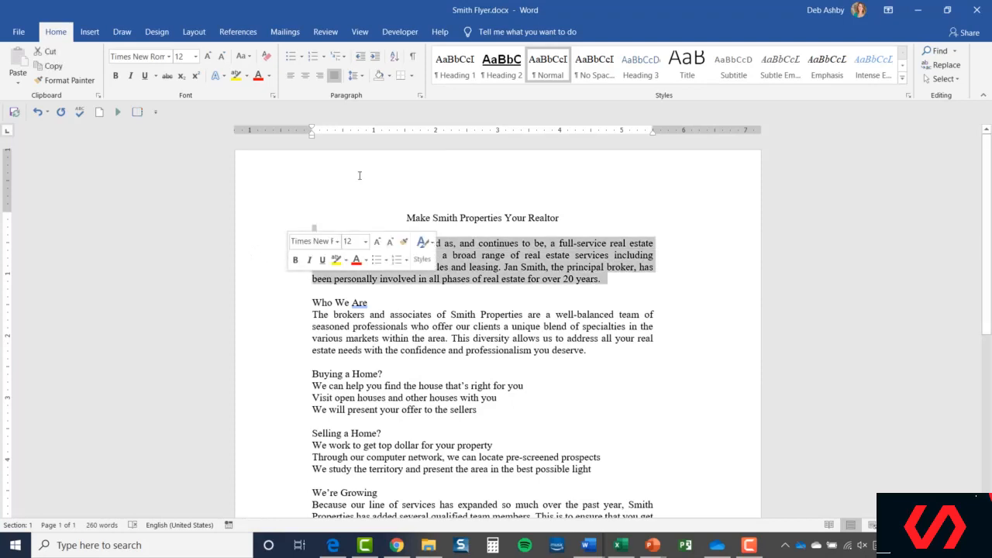
{"action": "left_click", "coordinate": [355, 75]}
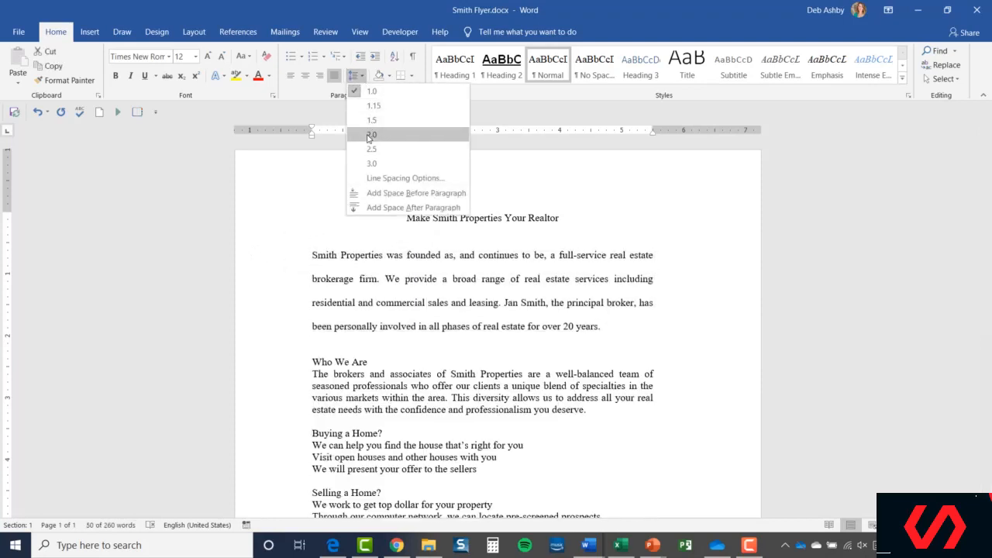
{"action": "left_click", "coordinate": [371, 91]}
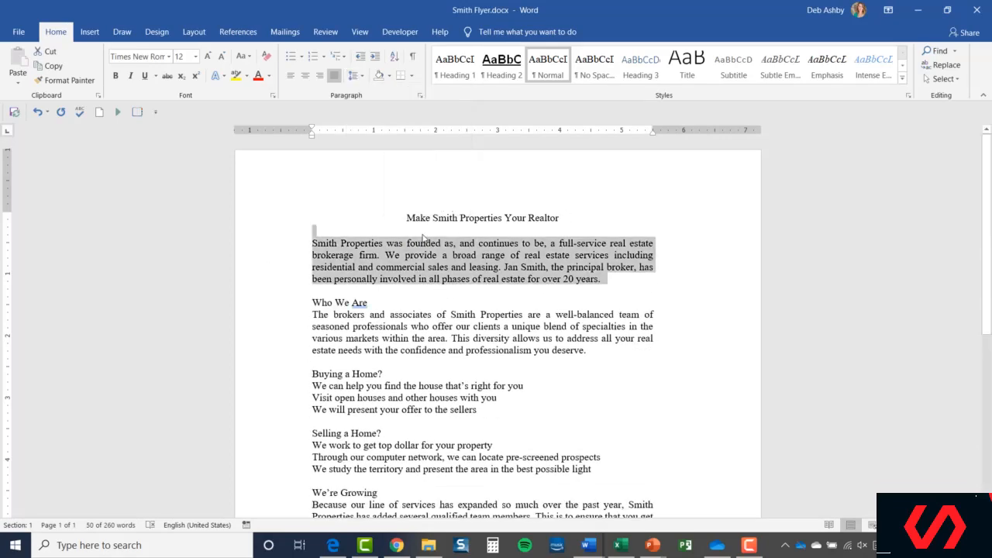
{"action": "left_click", "coordinate": [585, 290]}
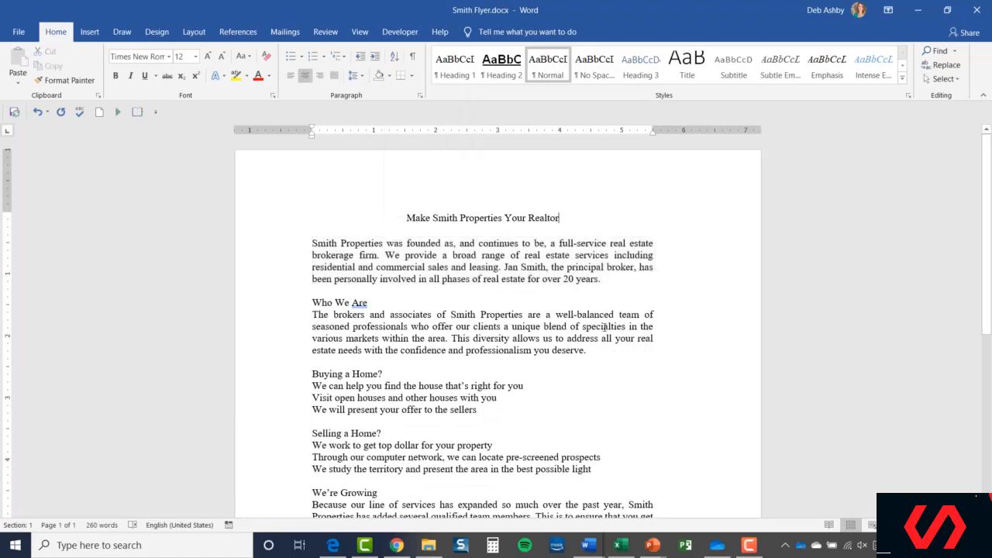
Open the detailed line spacing options for the title line and move the dialog clear of the text
{"action": "left_click", "coordinate": [362, 76]}
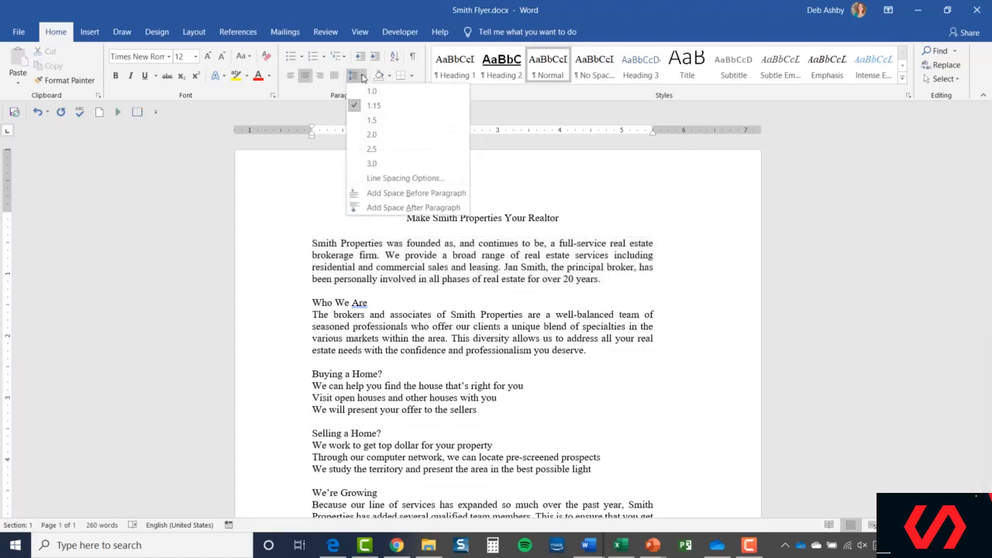
{"action": "left_click", "coordinate": [368, 179]}
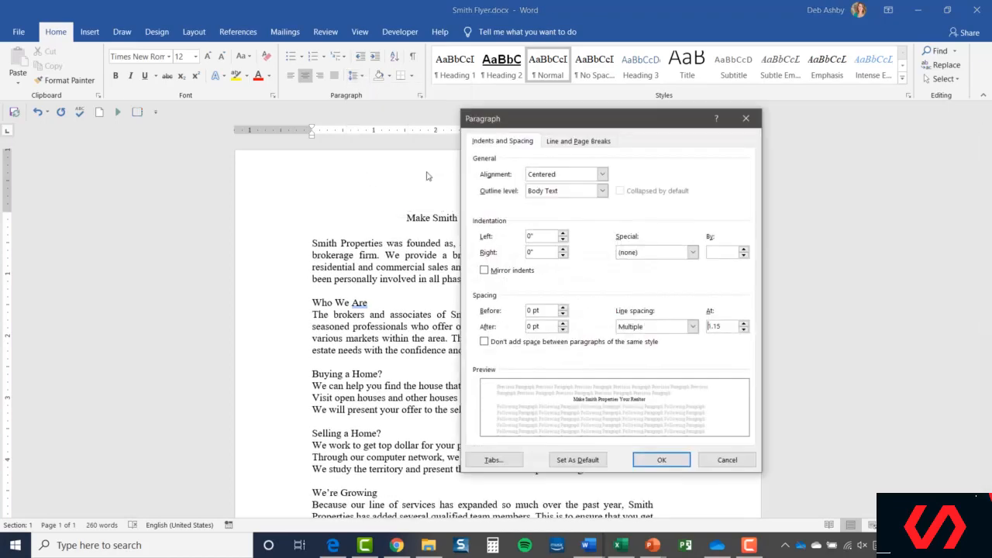
{"action": "left_click_drag", "start_coordinate": [704, 112], "coordinate": [758, 87]}
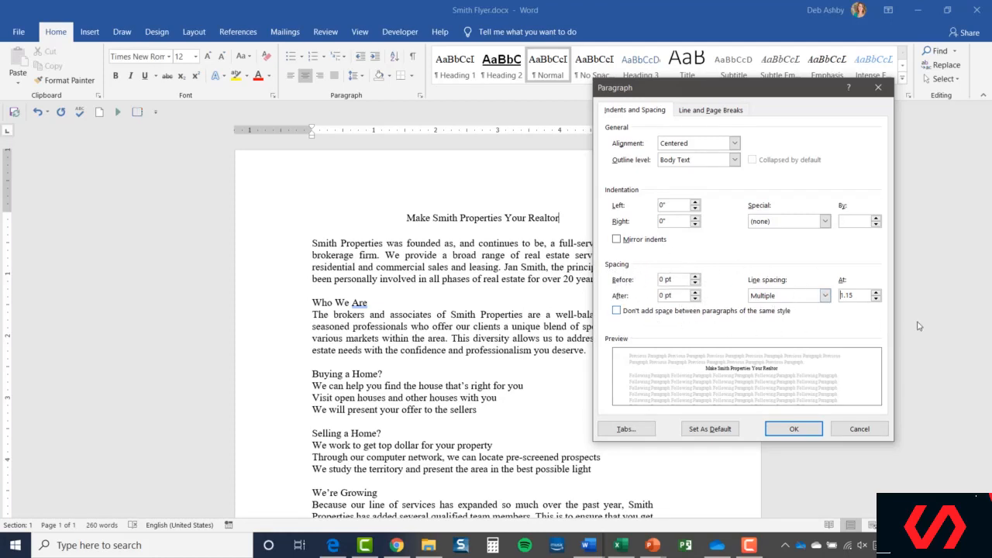
Try the Single, 1.5 lines and Double line spacing types in turn for the title line
{"action": "left_click", "coordinate": [826, 296]}
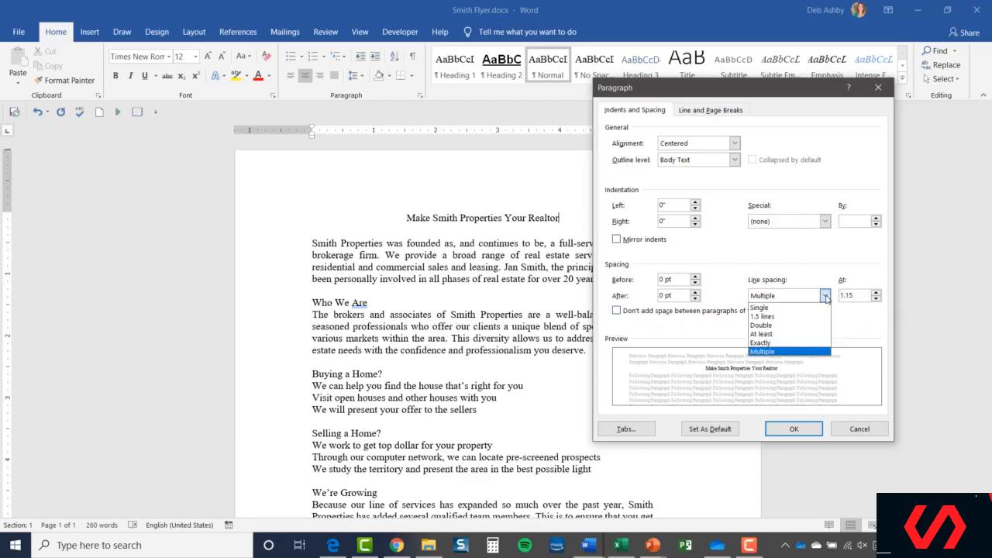
{"action": "left_click", "coordinate": [777, 310]}
{"action": "left_click", "coordinate": [825, 295]}
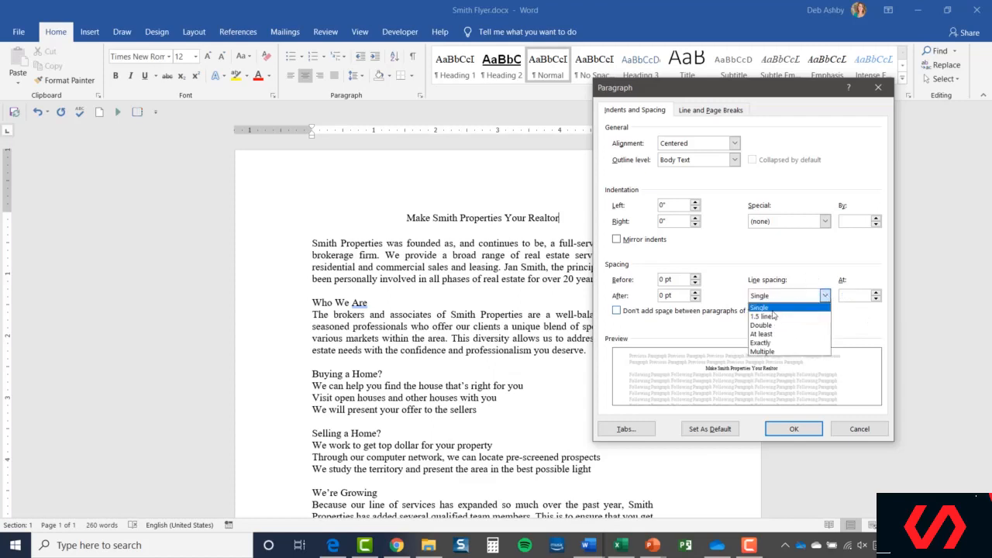
{"action": "left_click", "coordinate": [772, 316]}
{"action": "left_click", "coordinate": [824, 297]}
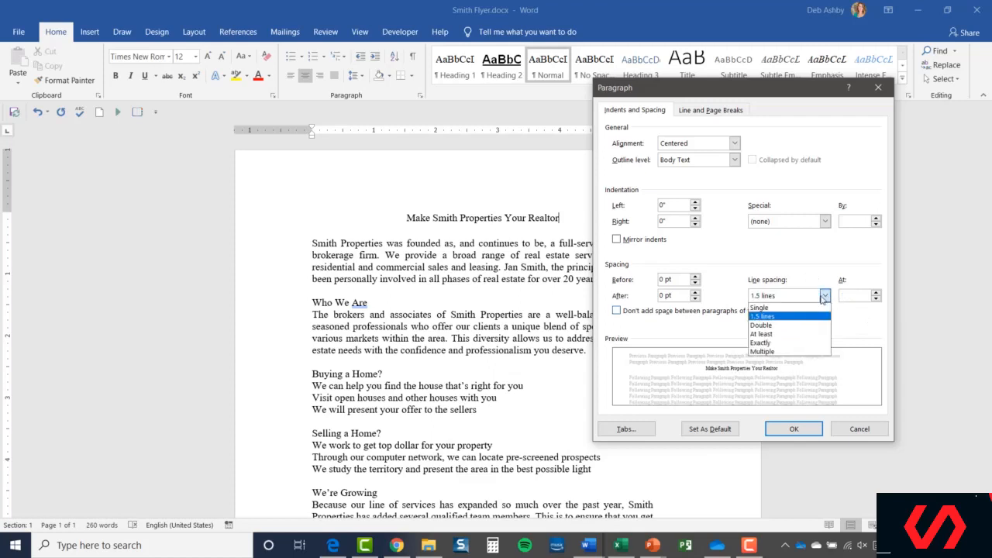
{"action": "left_click", "coordinate": [773, 326]}
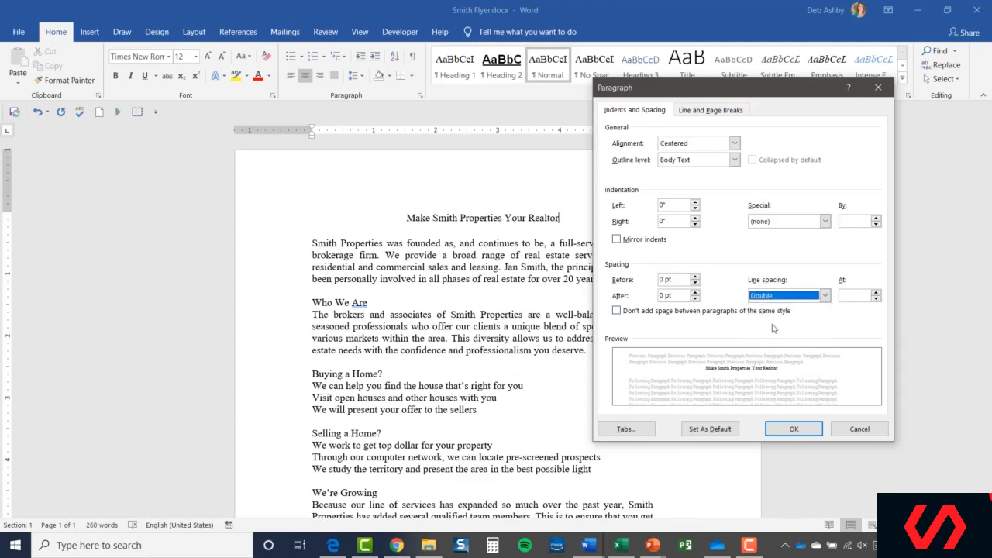
Set the title line's line spacing to At least 22 pt
{"action": "left_click", "coordinate": [824, 296]}
{"action": "left_click", "coordinate": [771, 334]}
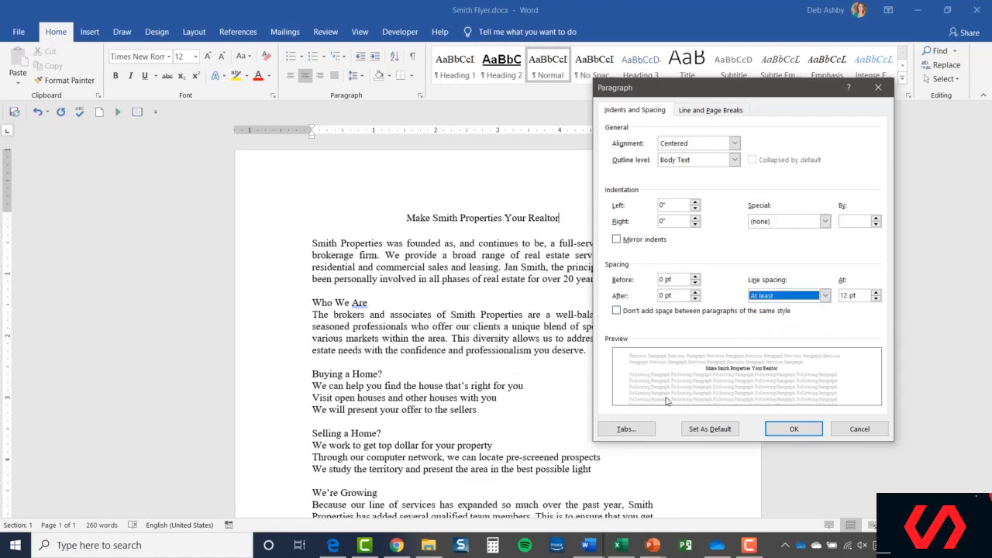
{"action": "left_click", "coordinate": [877, 293]}
{"action": "left_click", "coordinate": [876, 293]}
{"action": "left_click", "coordinate": [877, 293]}
{"action": "left_click", "coordinate": [876, 293]}
{"action": "left_click", "coordinate": [876, 293]}
{"action": "left_click", "coordinate": [877, 293]}
{"action": "left_click", "coordinate": [877, 293]}
{"action": "left_click", "coordinate": [876, 293]}
{"action": "left_click", "coordinate": [876, 293]}
{"action": "left_click", "coordinate": [877, 293]}
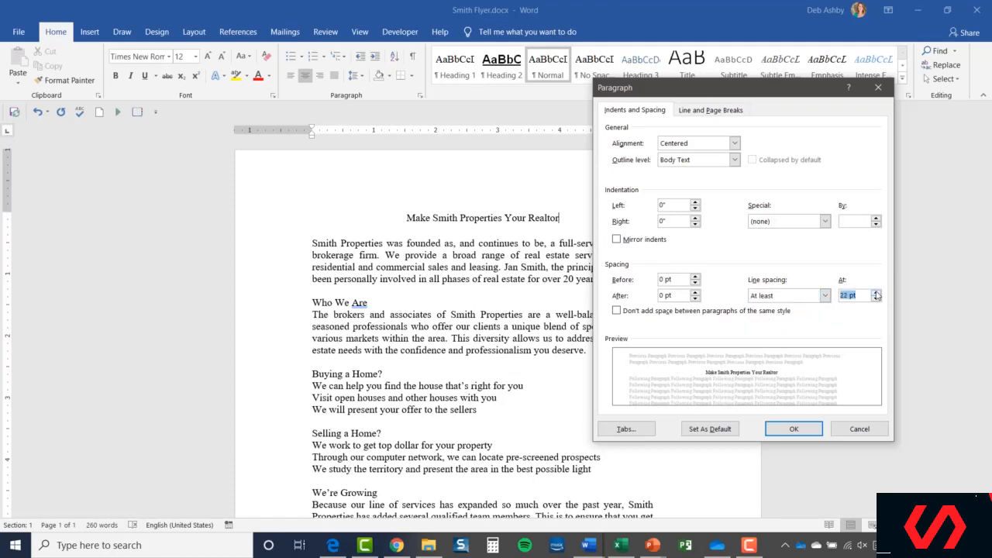
Try the 1.5 lines spacing type for the title line and review the scope options for making it the default, without applying them
{"action": "left_click", "coordinate": [825, 295]}
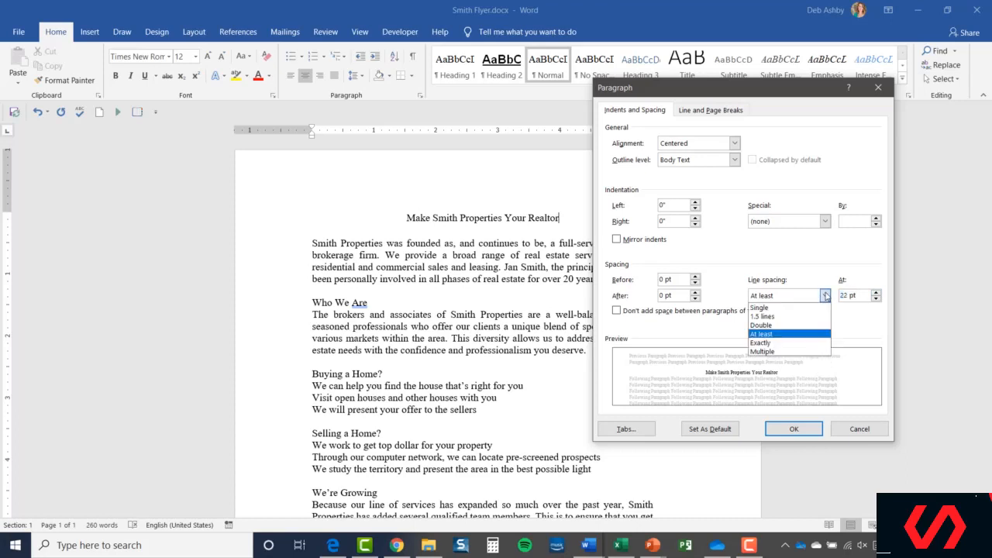
{"action": "left_click", "coordinate": [763, 316]}
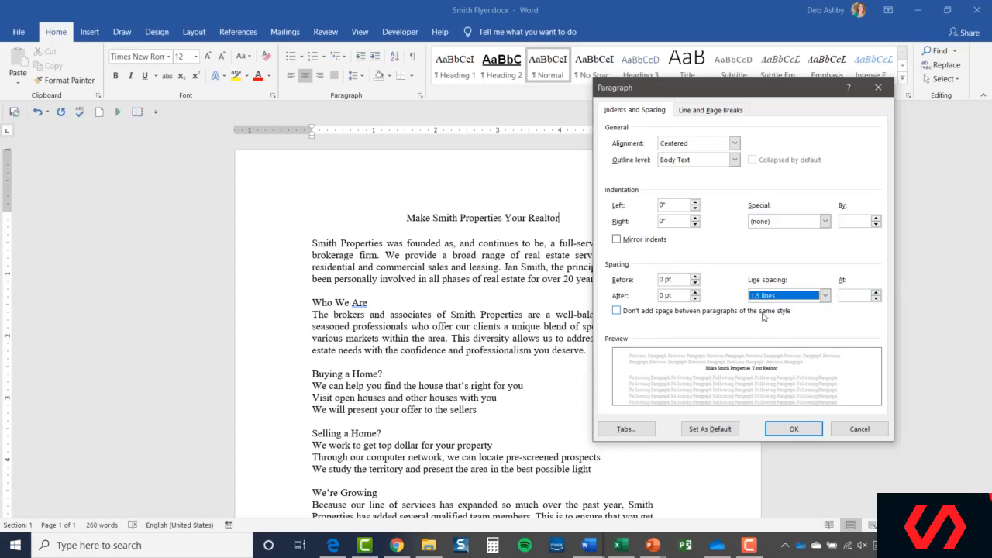
{"action": "left_click", "coordinate": [708, 432]}
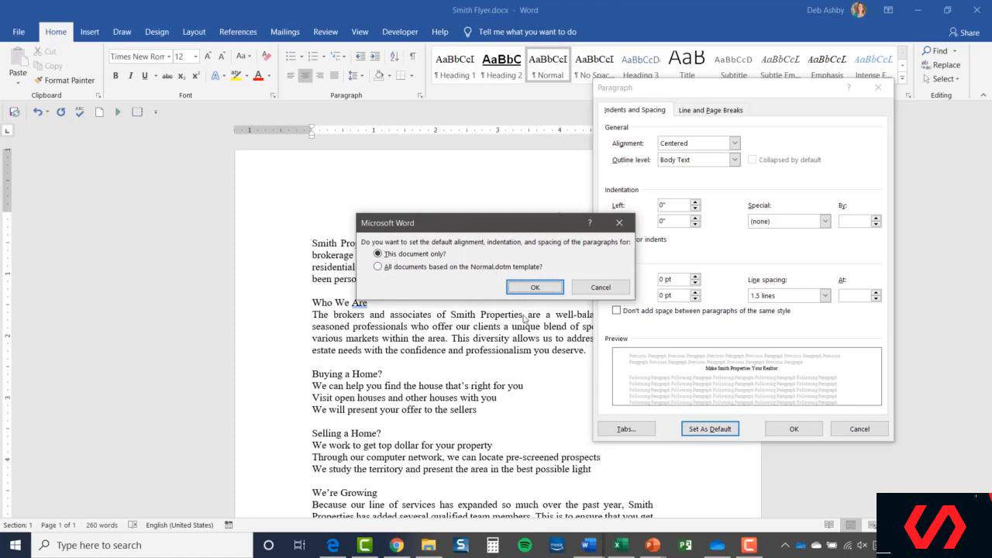
{"action": "left_click", "coordinate": [601, 288]}
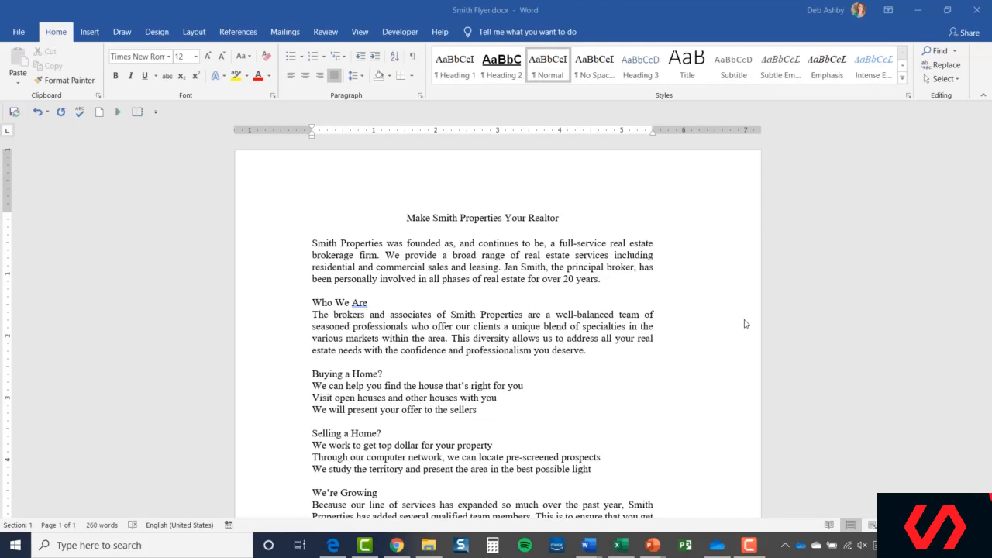
Indent the first line of the introductory "Smith Properties was founded" paragraph by one tab
{"action": "left_click", "coordinate": [312, 244]}
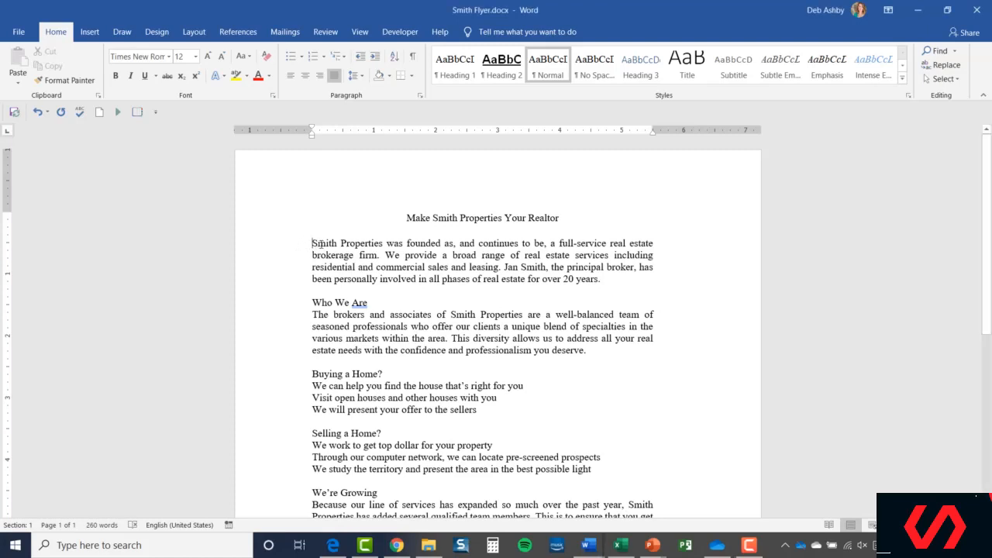
{"action": "key", "text": "Tab"}
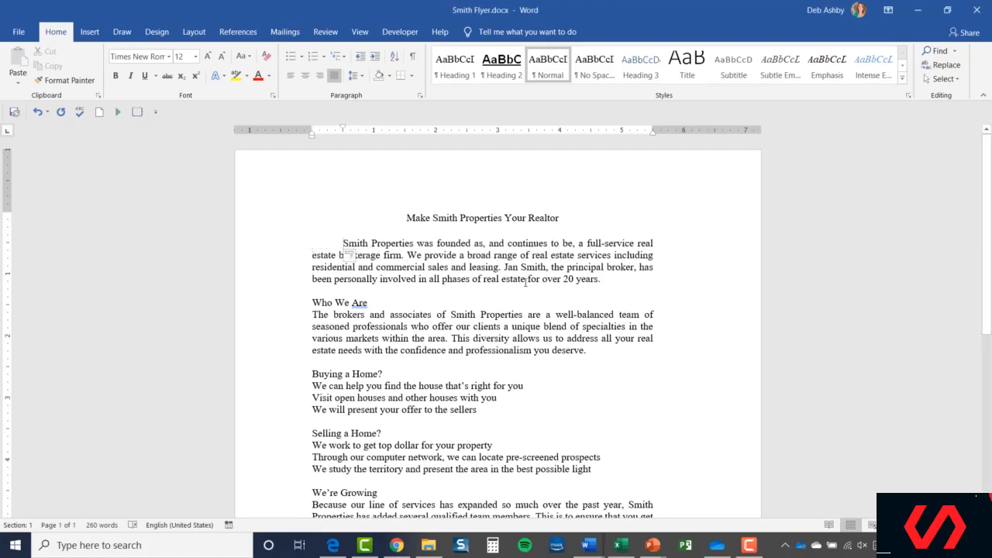
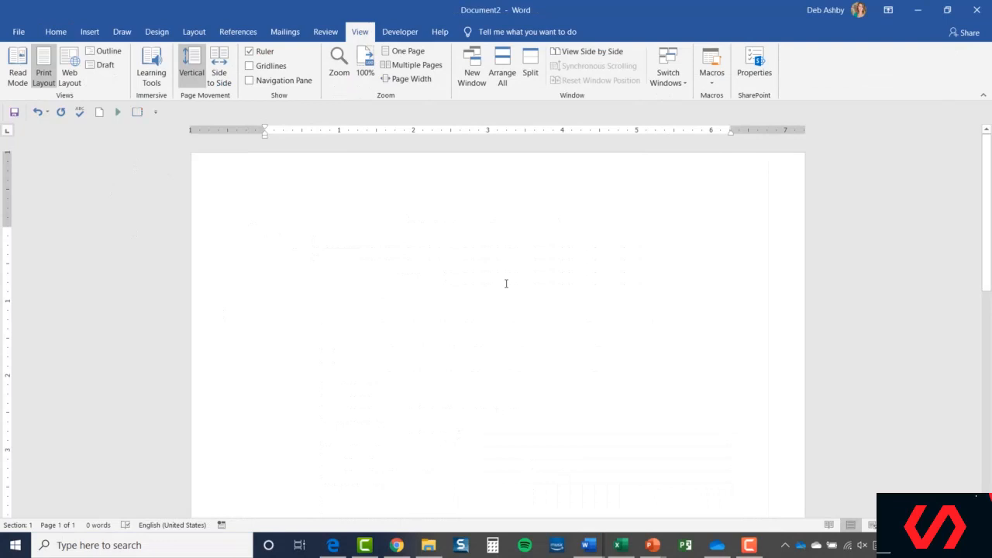
Enter four first names in the blank document, each on its own line
{"action": "type", "text": "Adam"}
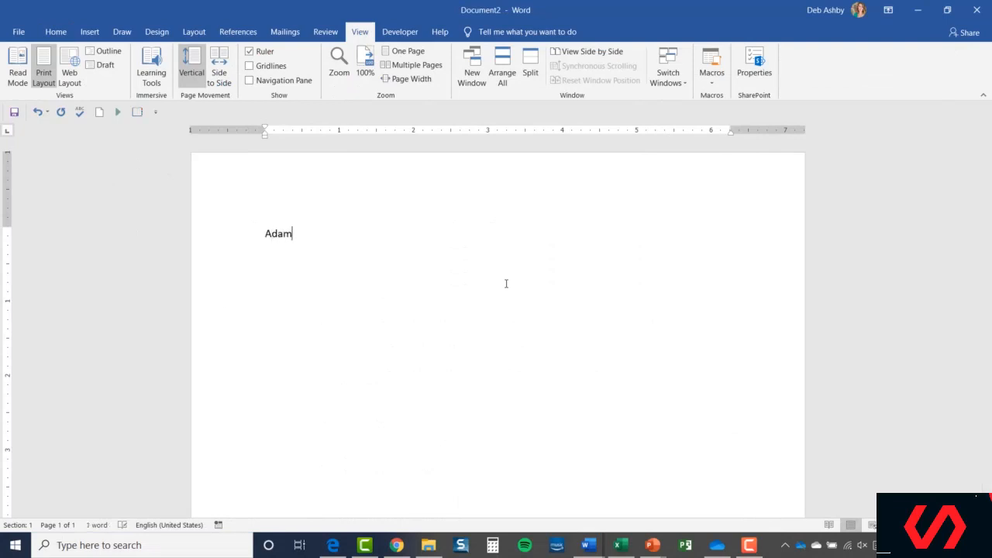
{"action": "key", "text": "Return"}
{"action": "type", "text": "Deborah"}
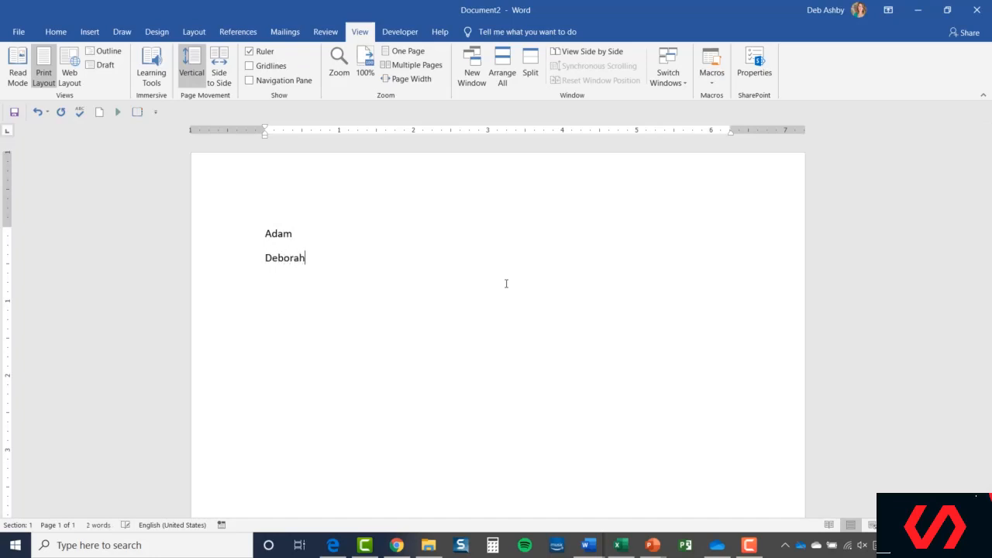
{"action": "key", "text": "Return"}
{"action": "type", "text": "Meesh"}
{"action": "key", "text": "Return"}
{"action": "type", "text": "Rob"}
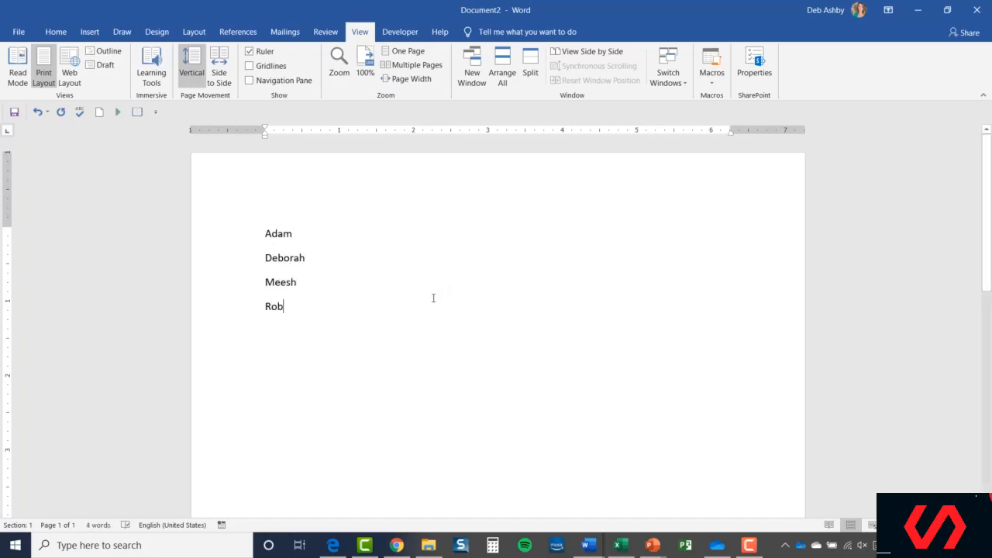
Turn the four first names into a numbered list
{"action": "left_click_drag", "start_coordinate": [250, 303], "coordinate": [251, 234]}
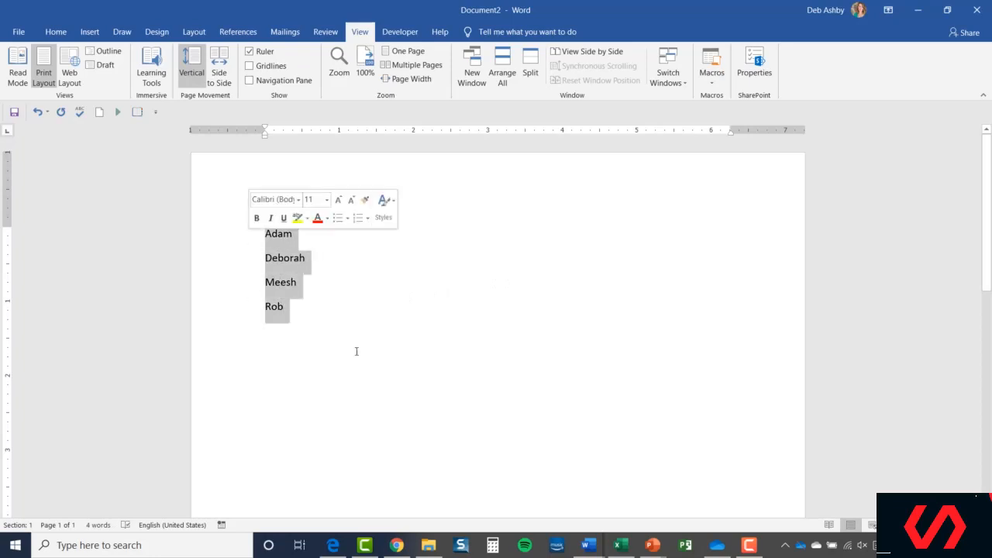
{"action": "left_click", "coordinate": [62, 33]}
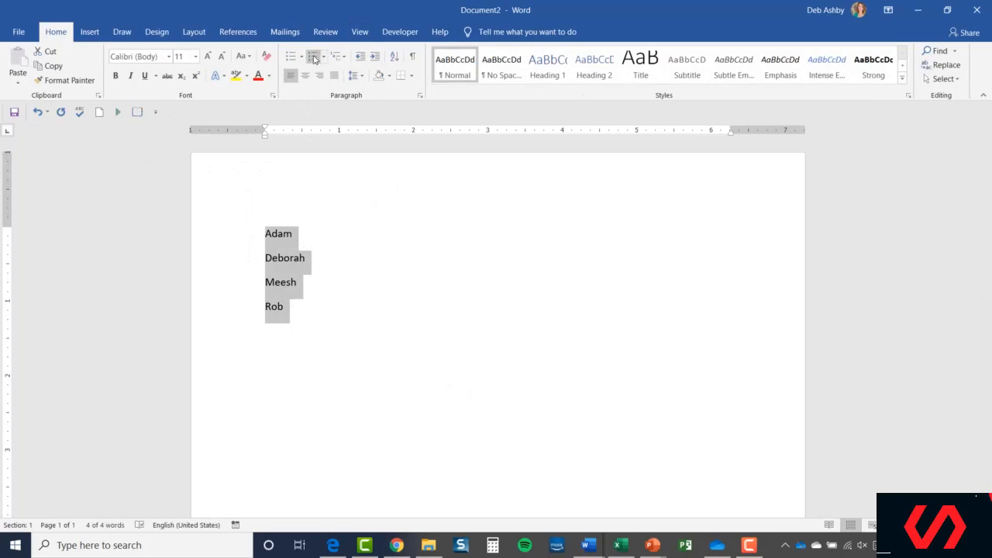
{"action": "left_click", "coordinate": [313, 57]}
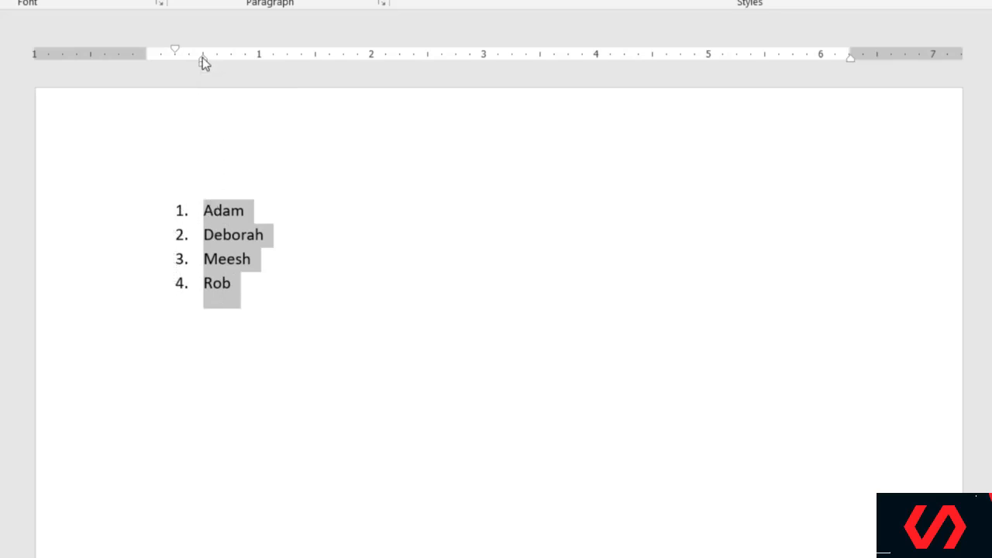
Set the numbered list's hanging indent to about 0.7 inch and its first line indent to about 0.3 inch using the ruler
{"action": "mouse_move", "coordinate": [203, 57]}
{"action": "left_mouse_down"}
{"action": "mouse_move", "coordinate": [257, 63]}
{"action": "mouse_move", "coordinate": [222, 63]}
{"action": "left_mouse_up"}
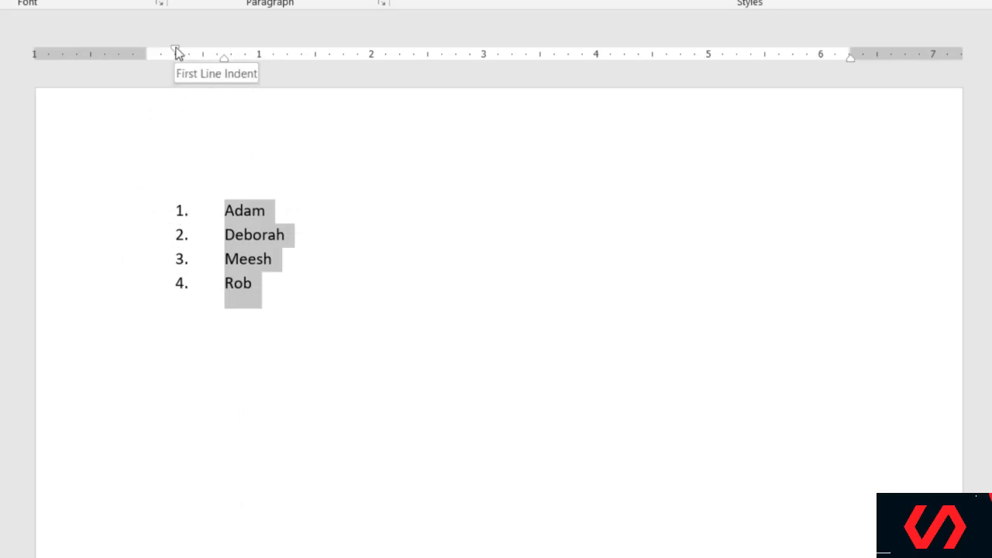
{"action": "mouse_move", "coordinate": [177, 51]}
{"action": "left_mouse_down"}
{"action": "mouse_move", "coordinate": [195, 54]}
{"action": "mouse_move", "coordinate": [181, 53]}
{"action": "left_mouse_up"}
{"action": "left_click", "coordinate": [387, 228]}
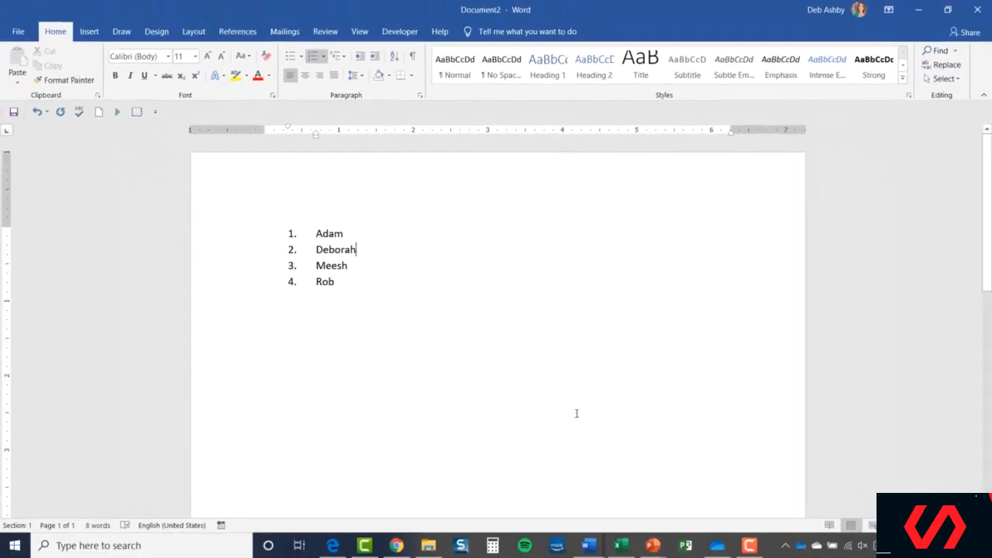
Switch to the open Smith Flyer document
{"action": "left_click", "coordinate": [360, 32]}
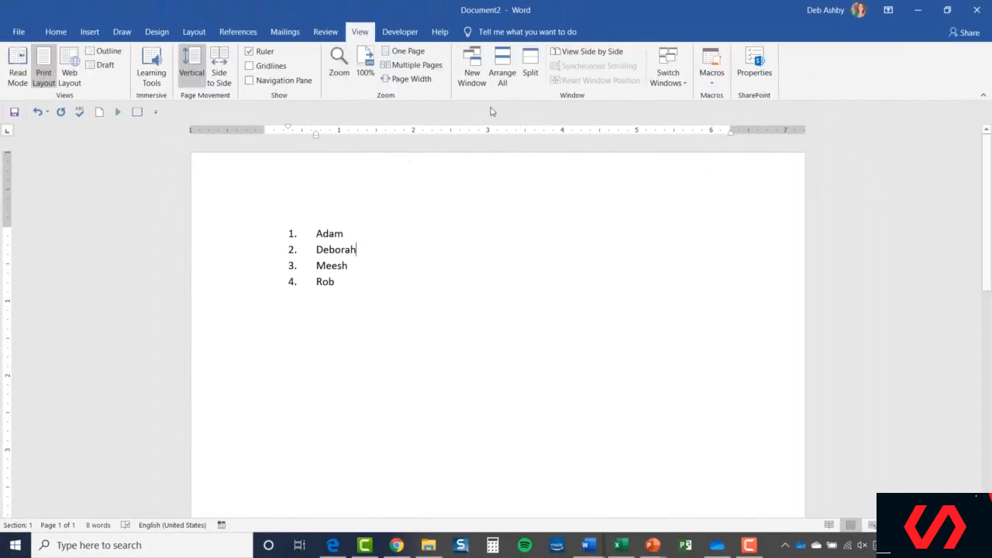
{"action": "left_click", "coordinate": [672, 80]}
{"action": "left_click", "coordinate": [682, 113]}
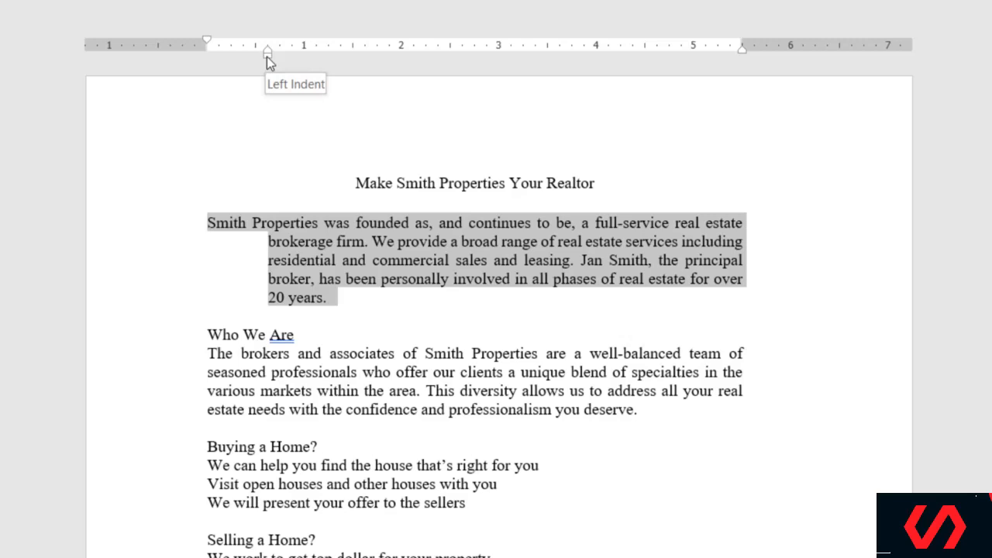
Try moving the introductory paragraph's left indent to about 0.5 inch, and undo the last two indent changes
{"action": "mouse_move", "coordinate": [267, 56]}
{"action": "left_mouse_down"}
{"action": "mouse_move", "coordinate": [229, 55]}
{"action": "mouse_move", "coordinate": [266, 61]}
{"action": "mouse_move", "coordinate": [258, 65]}
{"action": "left_mouse_up"}
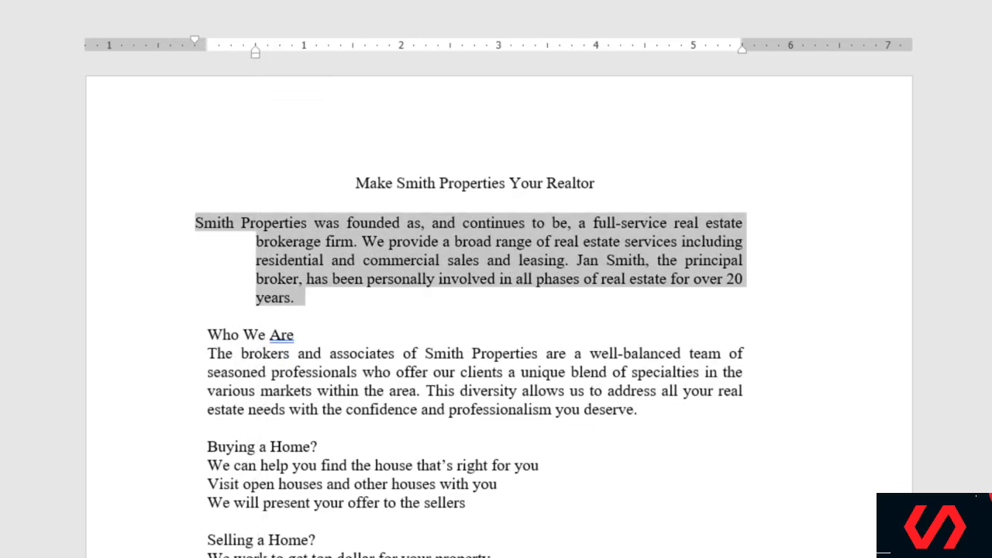
{"action": "key", "text": "ctrl+z"}
{"action": "key", "text": "ctrl+z"}
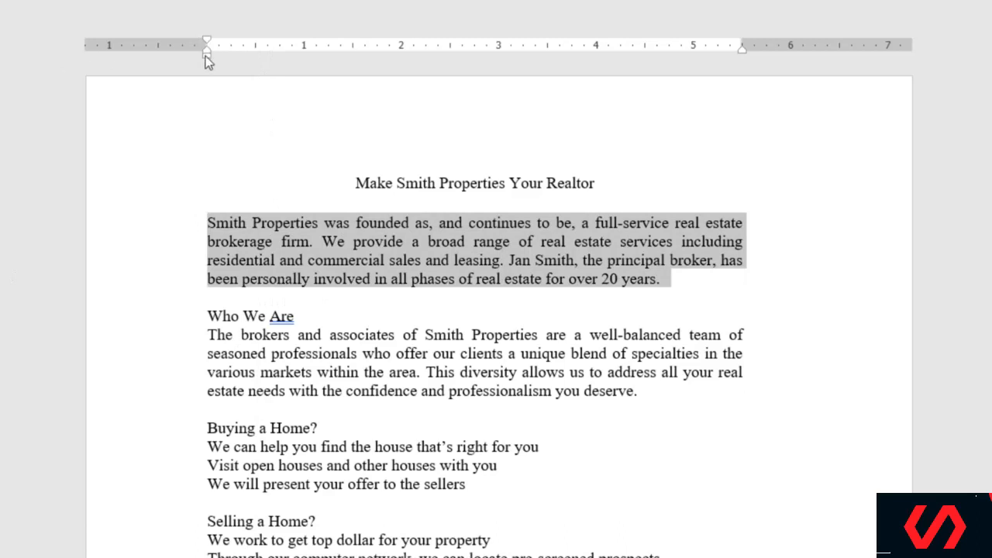
Try out the left indent and right indent markers on the selected introductory paragraph
{"action": "mouse_move", "coordinate": [205, 57]}
{"action": "left_mouse_down"}
{"action": "mouse_move", "coordinate": [323, 68]}
{"action": "mouse_move", "coordinate": [207, 59]}
{"action": "left_mouse_up"}
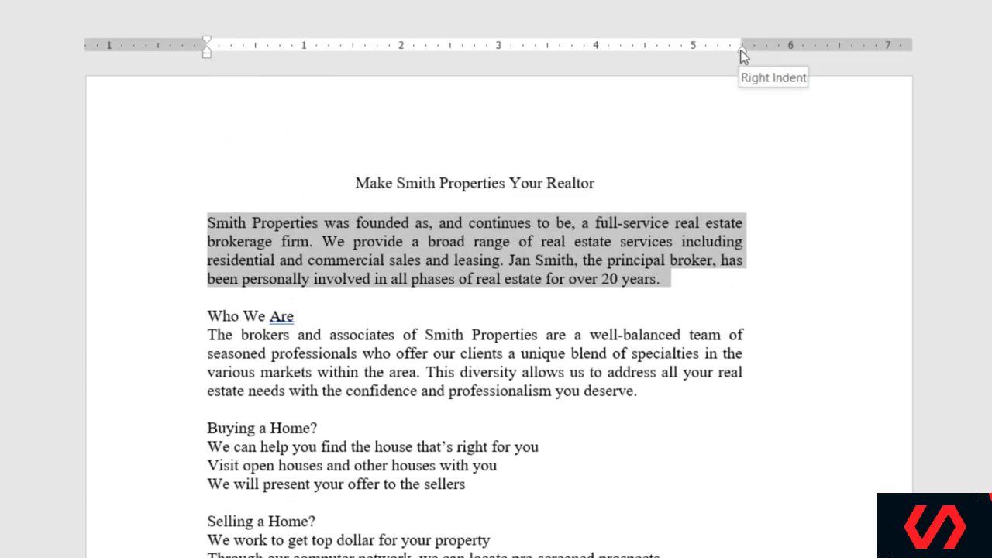
{"action": "mouse_move", "coordinate": [741, 48]}
{"action": "left_mouse_down"}
{"action": "mouse_move", "coordinate": [604, 62]}
{"action": "mouse_move", "coordinate": [742, 62]}
{"action": "left_mouse_up"}
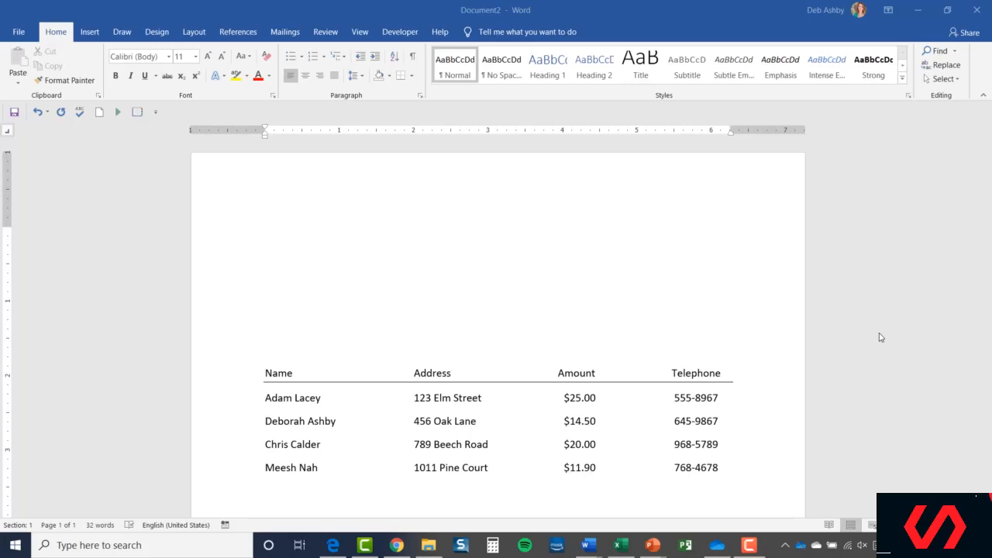
Try the default tab stops with three tabs on the blank line above the Name and Address columns, and remove the tabs
{"action": "left_click", "coordinate": [265, 233]}
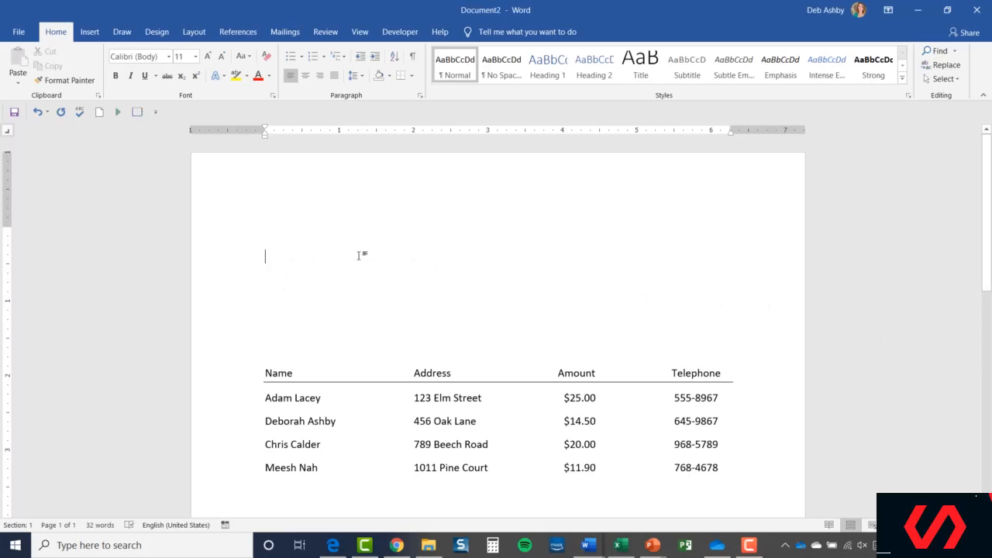
{"action": "key", "text": "Tab"}
{"action": "key", "text": "Tab"}
{"action": "key", "text": "Tab"}
{"action": "key", "text": "BackSpace"}
{"action": "key", "text": "BackSpace"}
{"action": "key", "text": "BackSpace"}
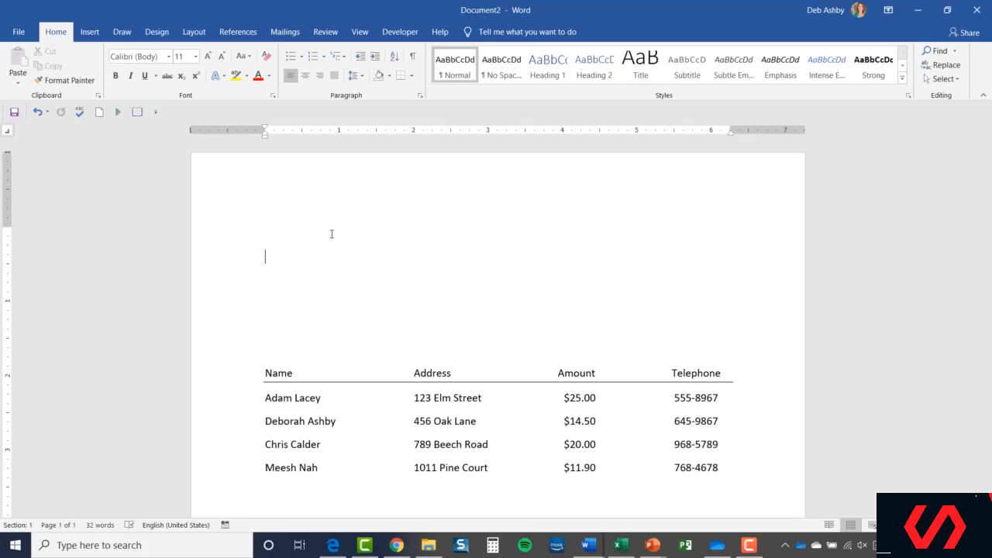
Display the formatting marks to examine the tabs between the columns, and hide the marks again
{"action": "left_click", "coordinate": [413, 59]}
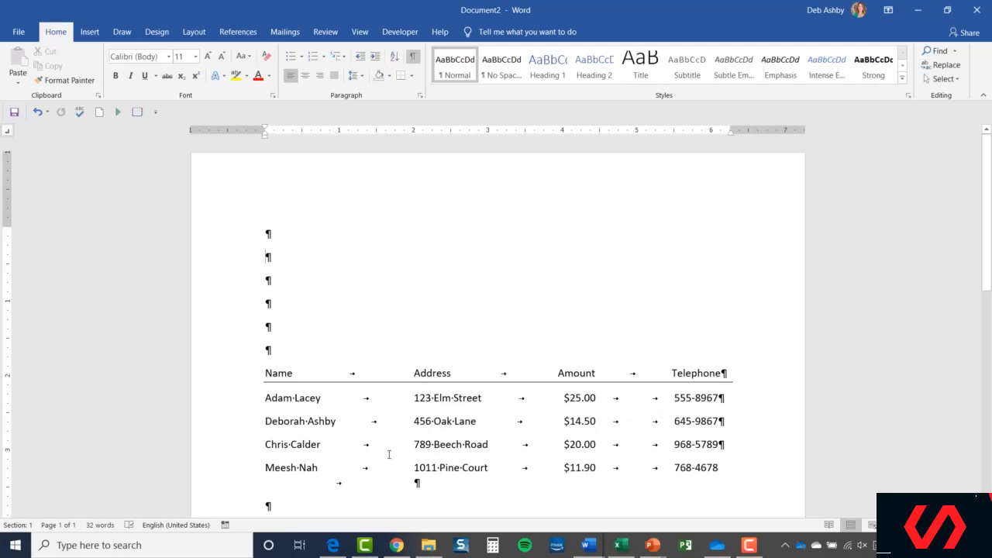
{"action": "left_click", "coordinate": [414, 57]}
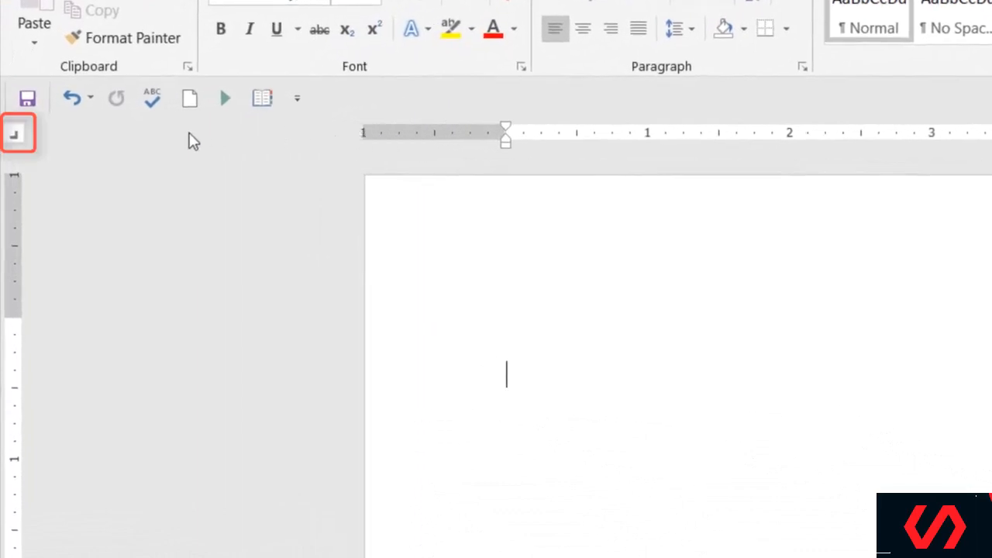
Cycle the ruler's tab type through Decimal Tab, Bar Tab, First Line Indent and Hanging Indent to Left Tab
{"action": "left_click", "coordinate": [15, 137]}
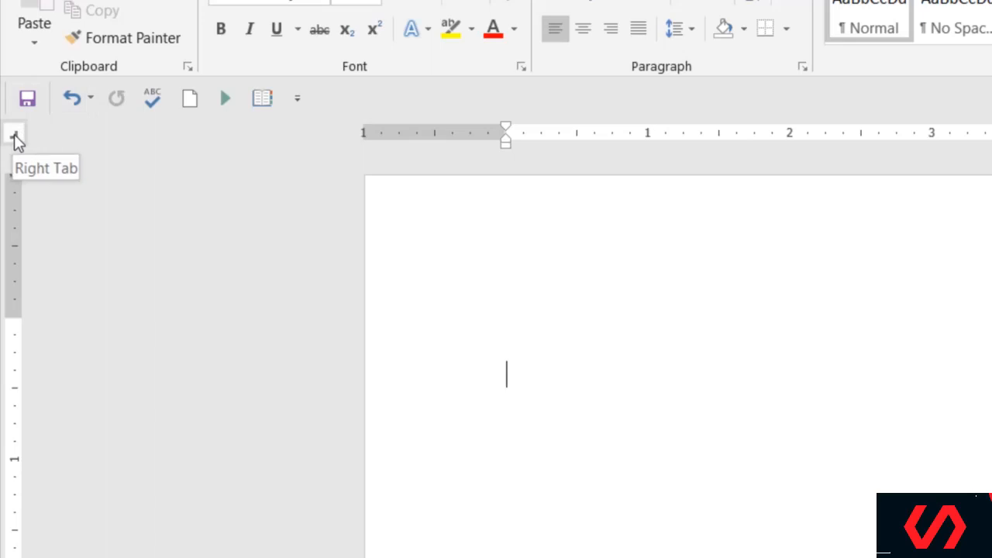
{"action": "left_click", "coordinate": [15, 138]}
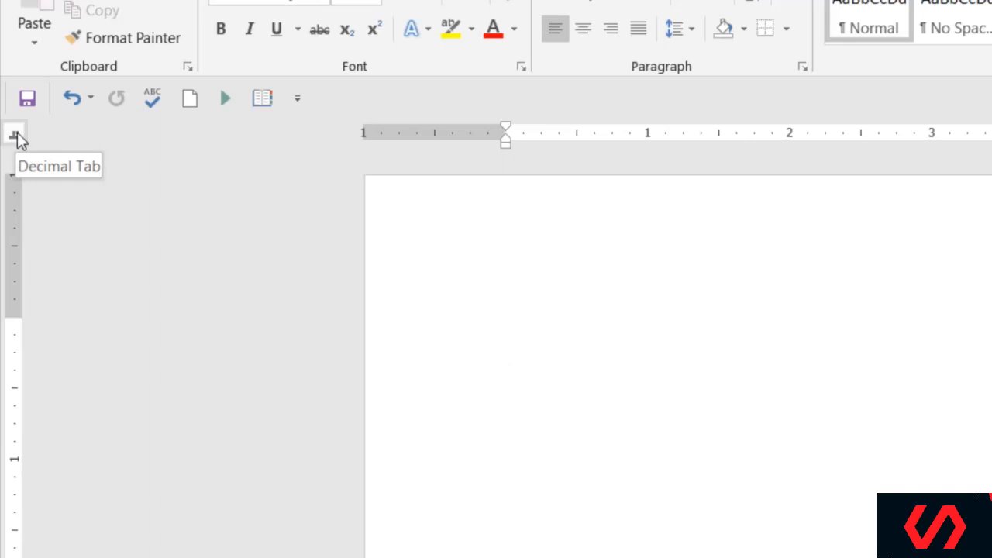
{"action": "left_click", "coordinate": [19, 138]}
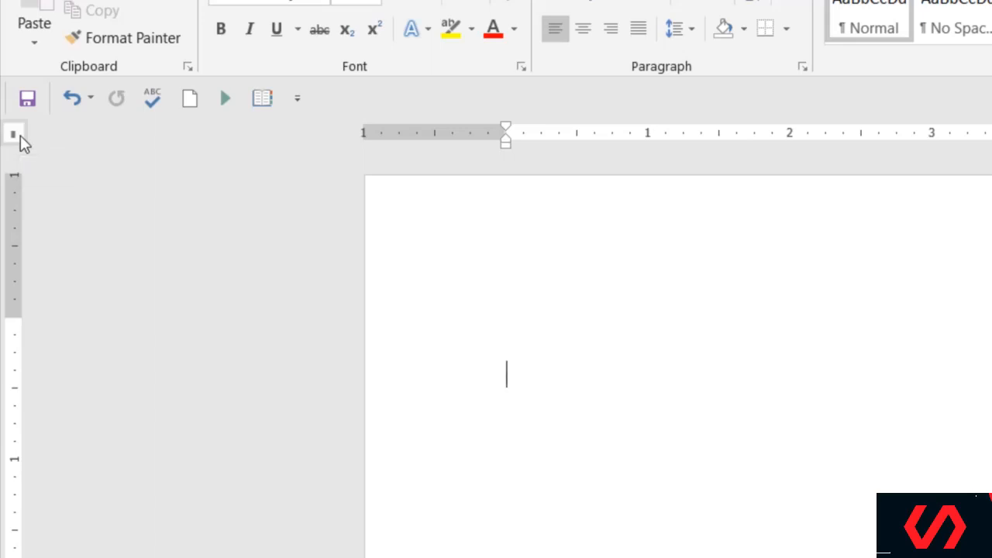
{"action": "left_click", "coordinate": [16, 135]}
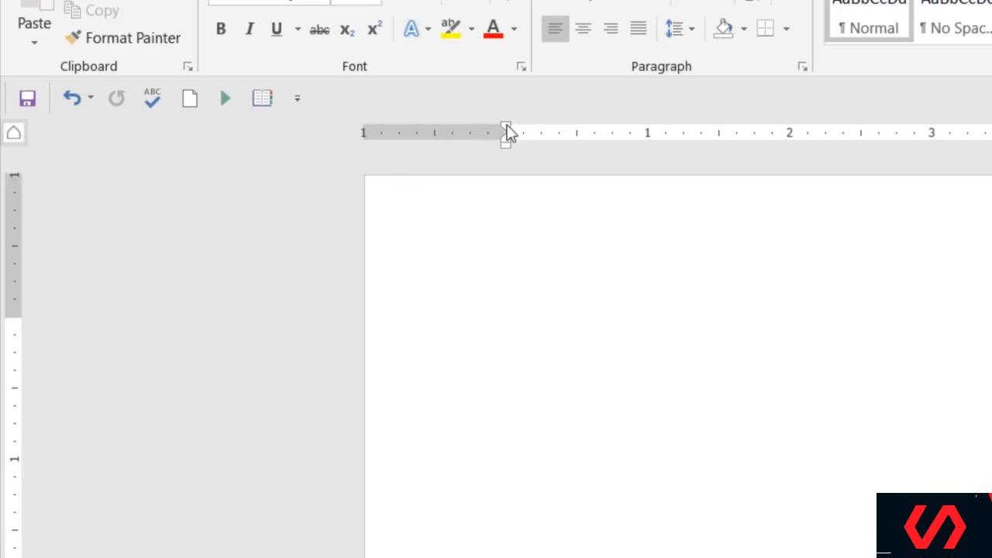
{"action": "left_click", "coordinate": [14, 135]}
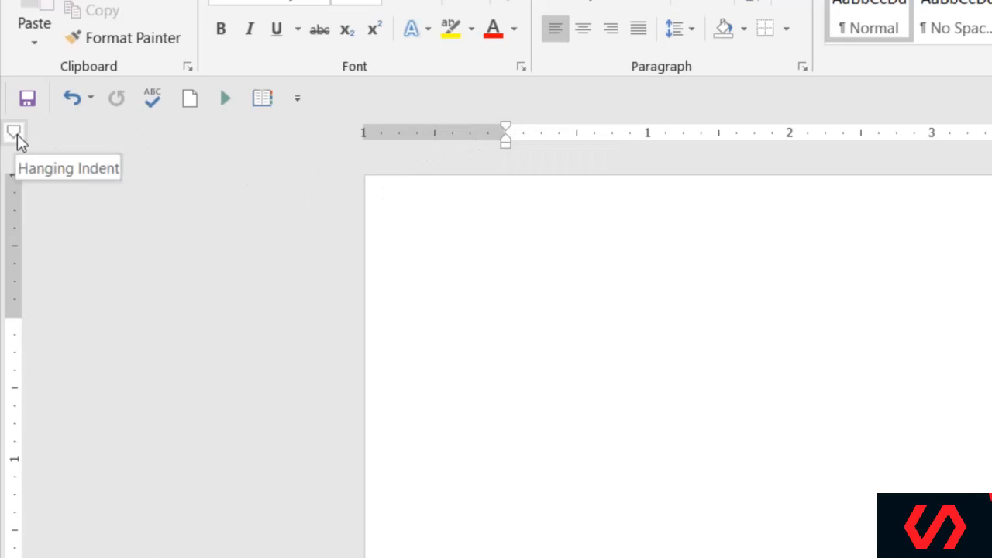
{"action": "left_click", "coordinate": [14, 135]}
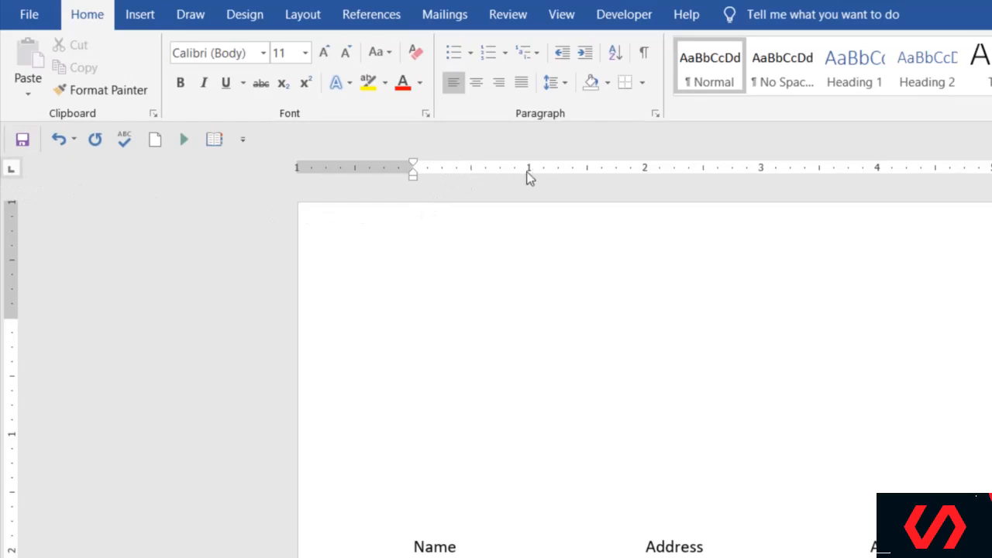
Set a left tab stop at 1.5 inches on the blank line and enter two full names aligned to it on separate lines
{"action": "left_click", "coordinate": [588, 170]}
{"action": "key", "text": "Tab"}
{"action": "type", "text": "Deborah Ashby"}
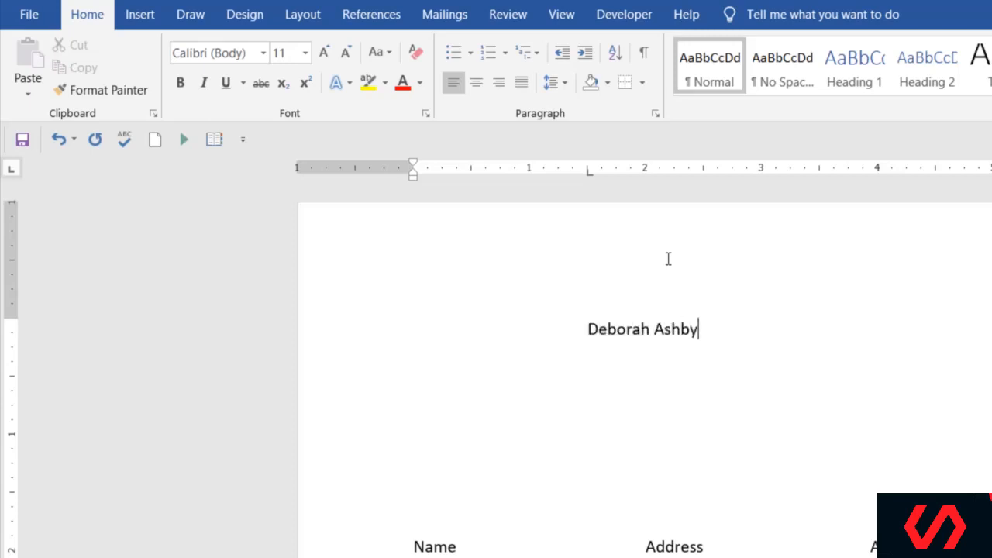
{"action": "key", "text": "Return"}
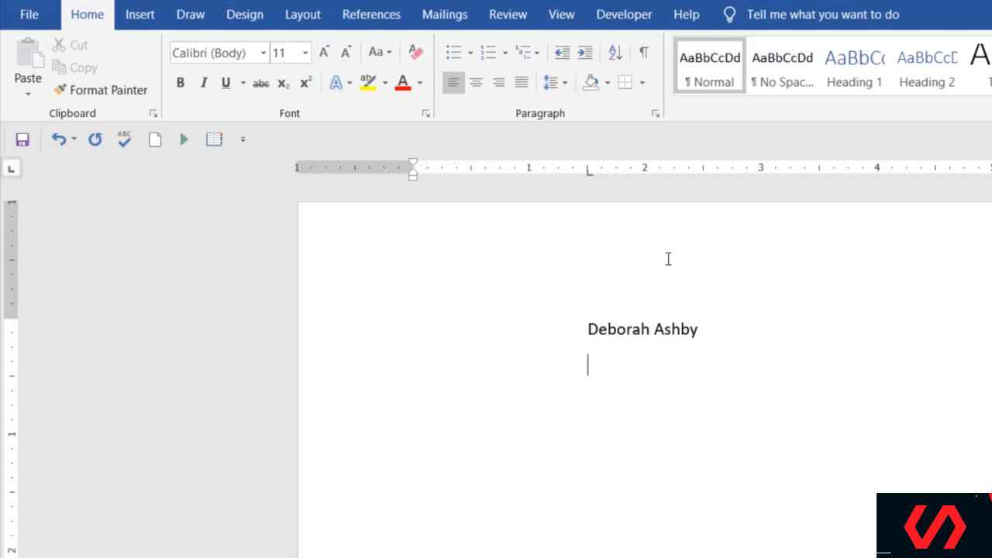
{"action": "type", "text": "Meesh Nah"}
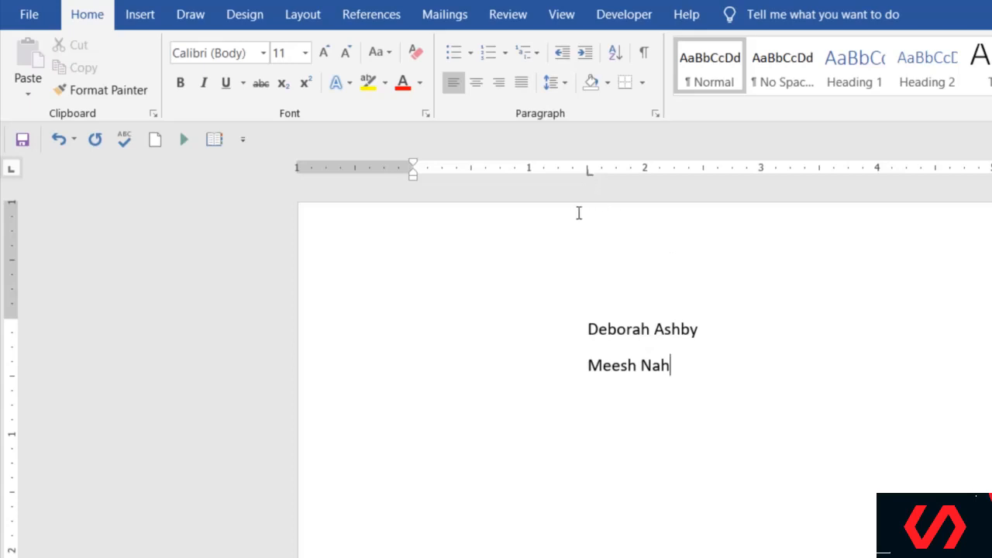
Remove the 1.5-inch left tab stop from the line with the second full name
{"action": "left_click_drag", "start_coordinate": [587, 178], "coordinate": [583, 198]}
{"action": "left_click_drag", "start_coordinate": [541, 246], "coordinate": [541, 246]}
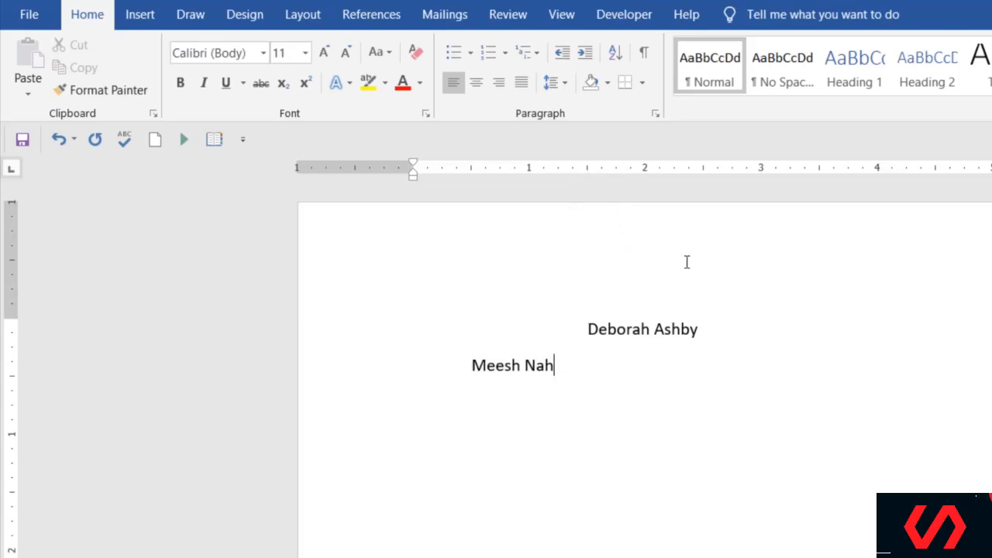
Delete the two lines with full names above the table and insert a blank line in their place
{"action": "left_click", "coordinate": [403, 350]}
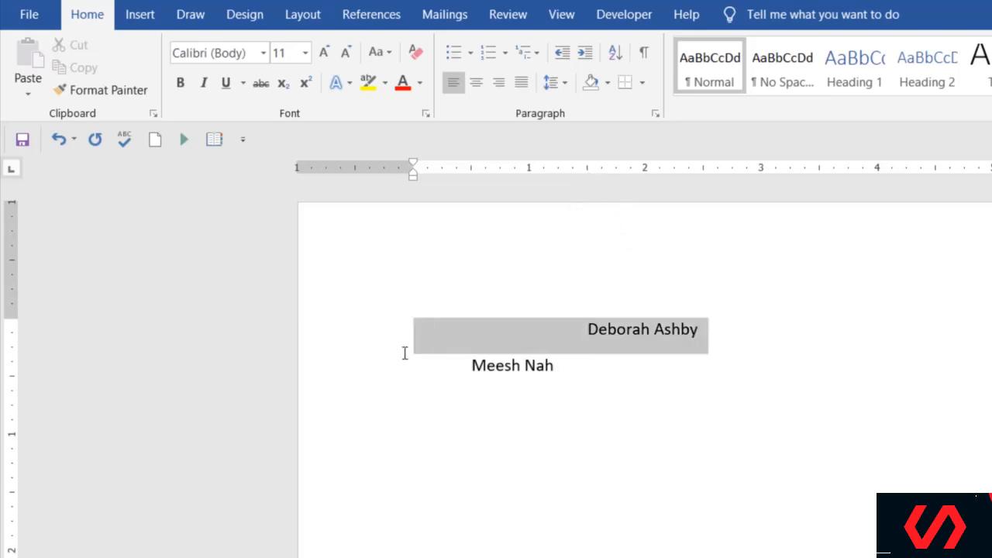
{"action": "left_click", "coordinate": [392, 388]}
{"action": "left_click", "coordinate": [584, 401]}
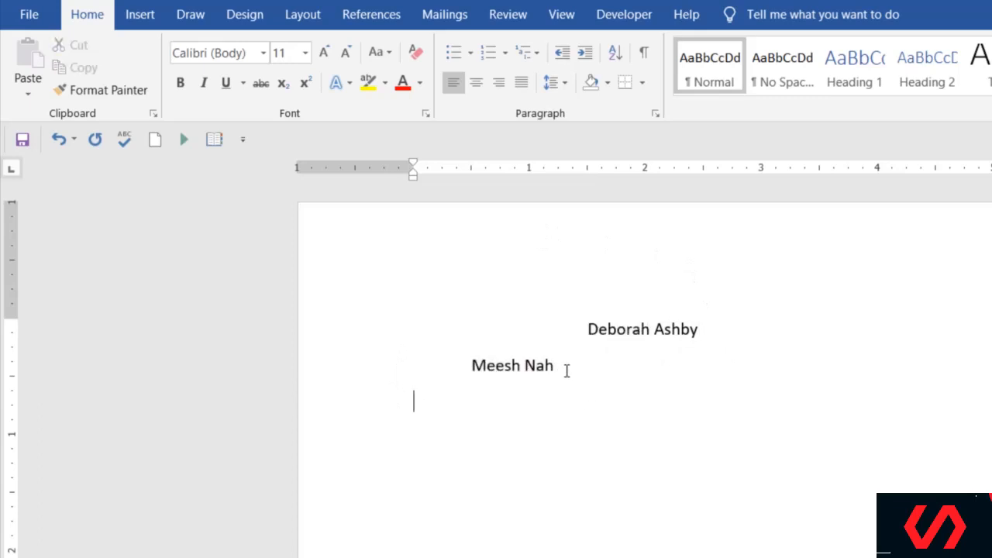
{"action": "left_click_drag", "start_coordinate": [567, 370], "coordinate": [394, 316]}
{"action": "key", "text": "Delete"}
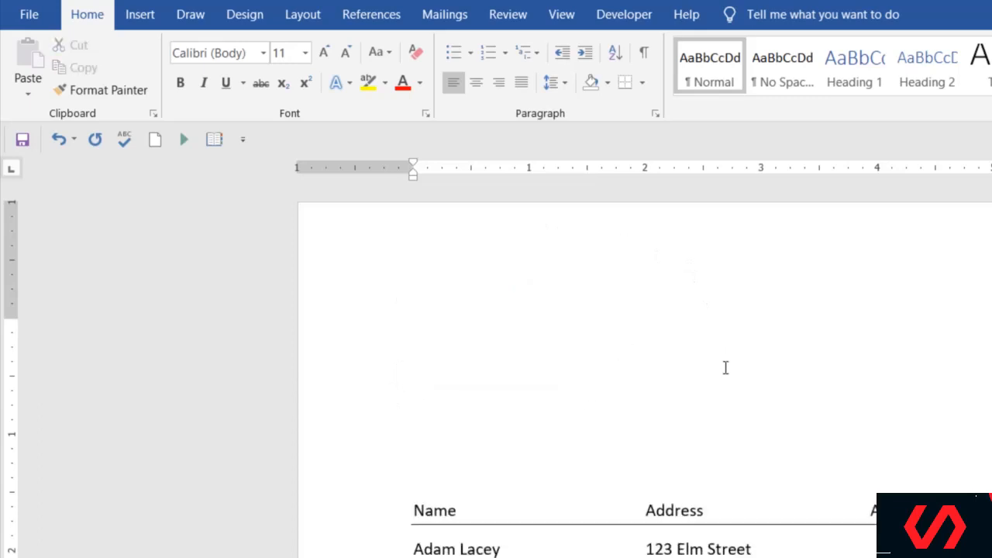
{"action": "key", "text": "Return"}
{"action": "left_click", "coordinate": [424, 327]}
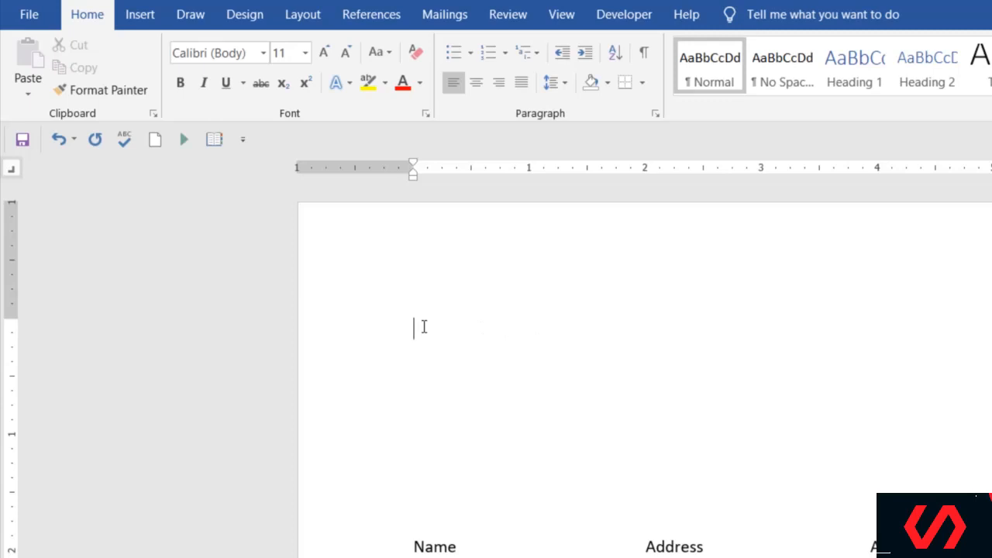
Set a decimal tab stop at 1.5 inches on the blank line and enter 2556.00 aligned to it
{"action": "left_click", "coordinate": [12, 172]}
{"action": "left_click", "coordinate": [12, 172]}
{"action": "left_click", "coordinate": [11, 172]}
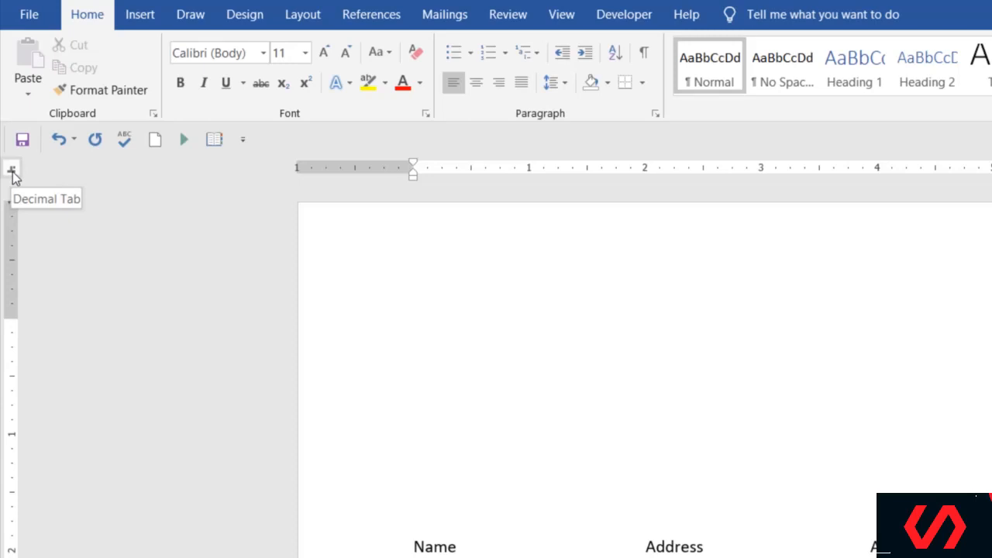
{"action": "left_click", "coordinate": [12, 171]}
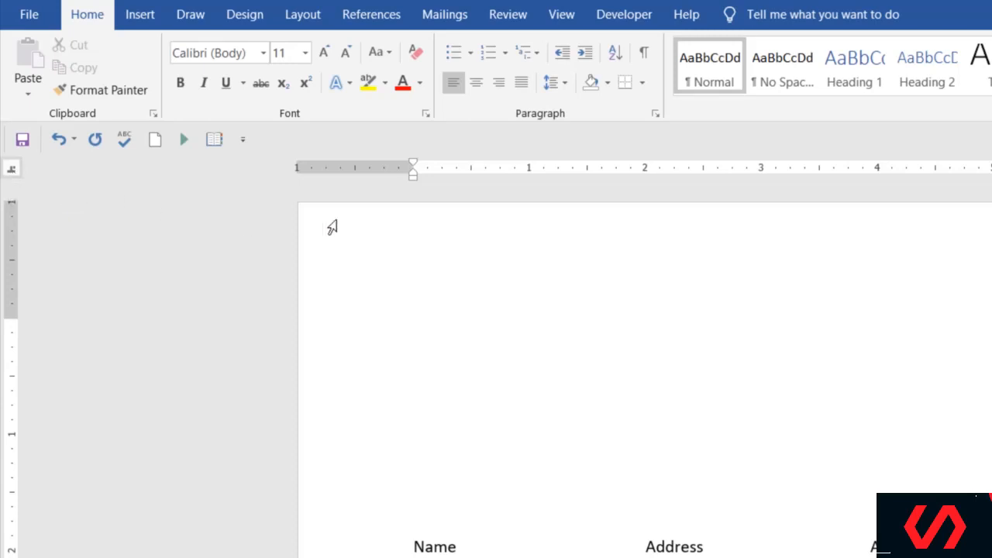
{"action": "left_click", "coordinate": [588, 167]}
{"action": "key", "text": "Tab"}
{"action": "type", "text": "2556.00"}
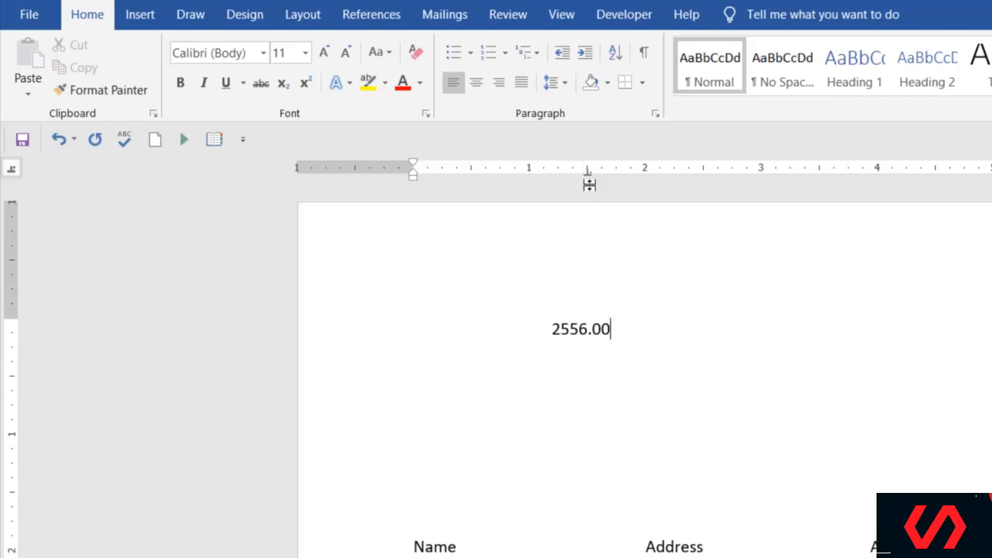
Enter 65.9078 on the next line, aligned to the same decimal tab stop
{"action": "key", "text": "Return"}
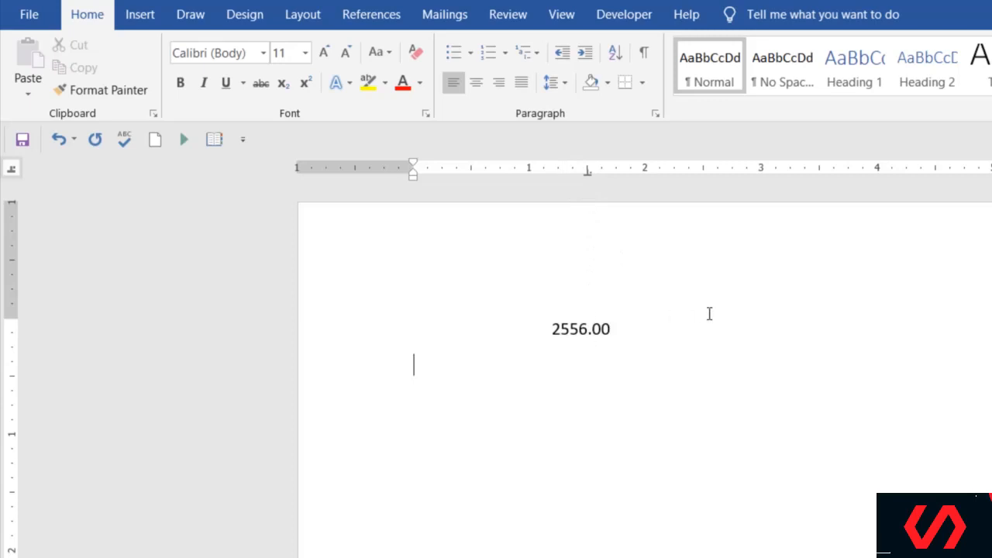
{"action": "key", "text": "Tab"}
{"action": "key", "text": "BackSpace"}
{"action": "type", "text": "65.90"}
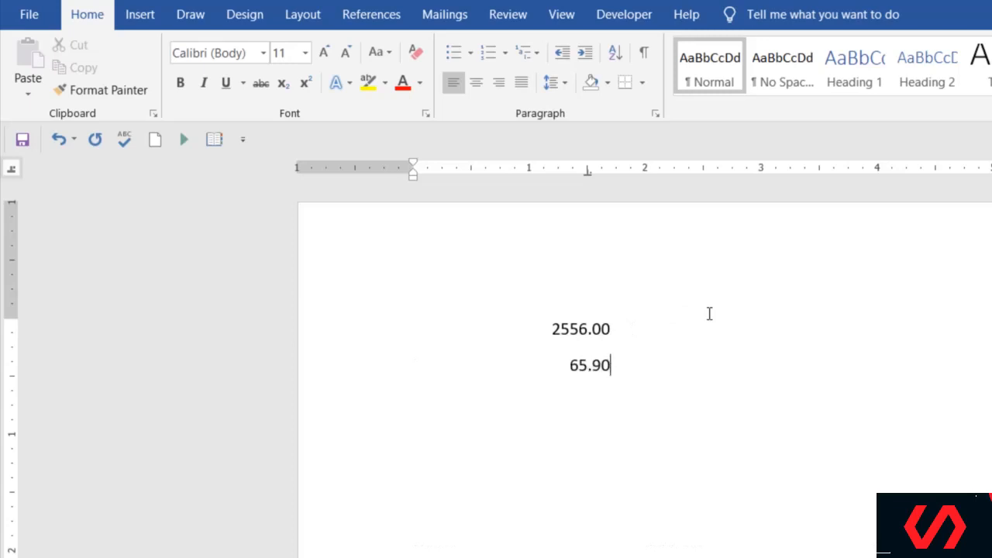
{"action": "type", "text": "78"}
{"action": "key", "text": "Return"}
Clear the two numbers and add a bar tab stop at 2.5 inches, with sample text on both sides of the bar
{"action": "left_click", "coordinate": [491, 336], "text": "shift"}
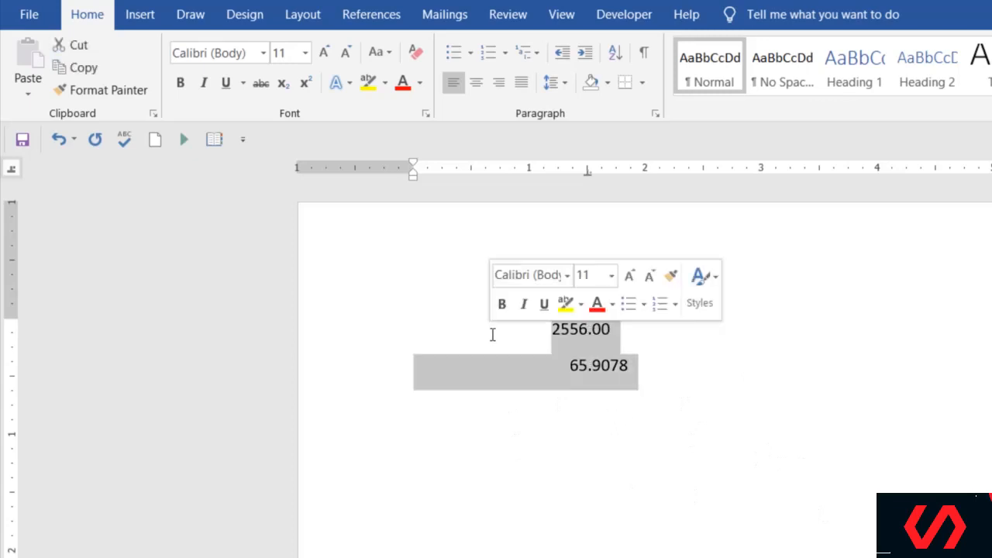
{"action": "key", "text": "Delete"}
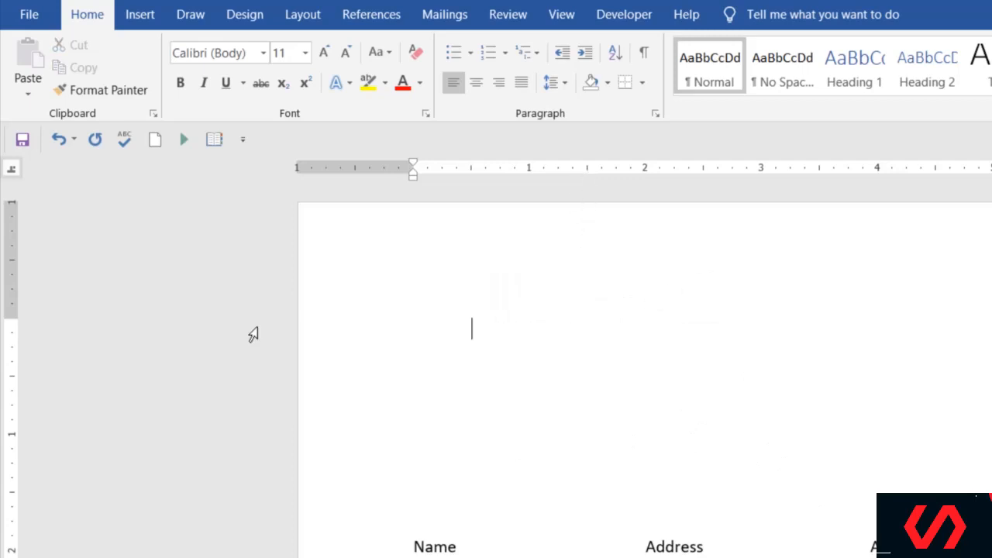
{"action": "left_click", "coordinate": [11, 170]}
{"action": "left_click", "coordinate": [703, 168]}
{"action": "type", "text": "slfgjlkjlkfjdslfkdjs"}
{"action": "key", "text": "Tab"}
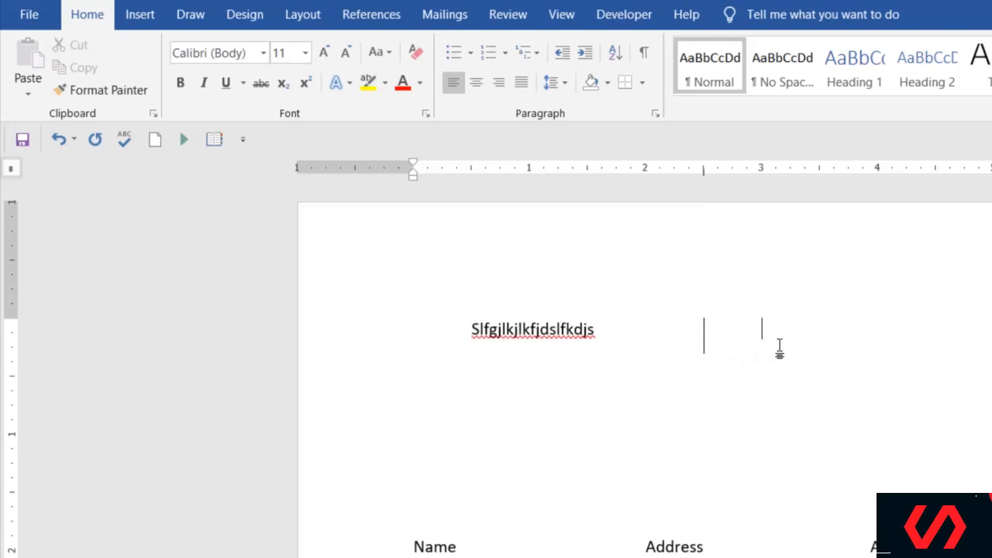
{"action": "type", "text": "sdlfjsklfjdsflksfj"}
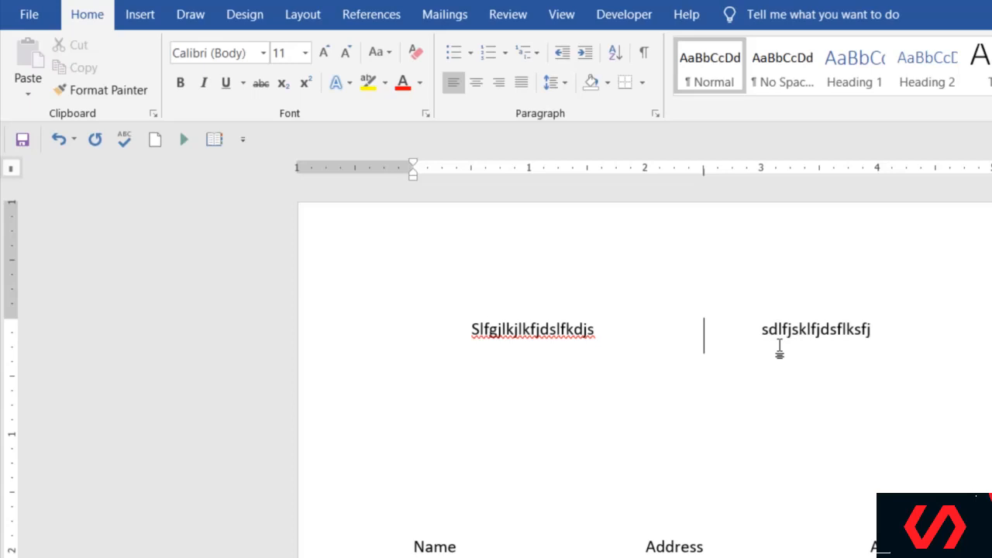
Delete the bar-tab sample line and cycle the ruler's tab type through the indent types and Left Tab to Center Tab
{"action": "left_click_drag", "start_coordinate": [888, 326], "coordinate": [411, 321]}
{"action": "key", "text": "Delete"}
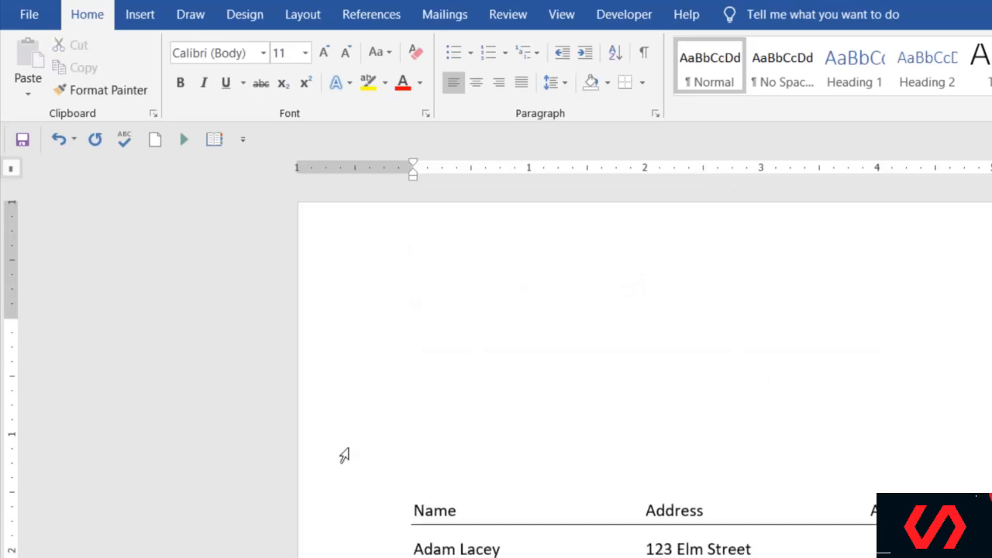
{"action": "left_click", "coordinate": [11, 168]}
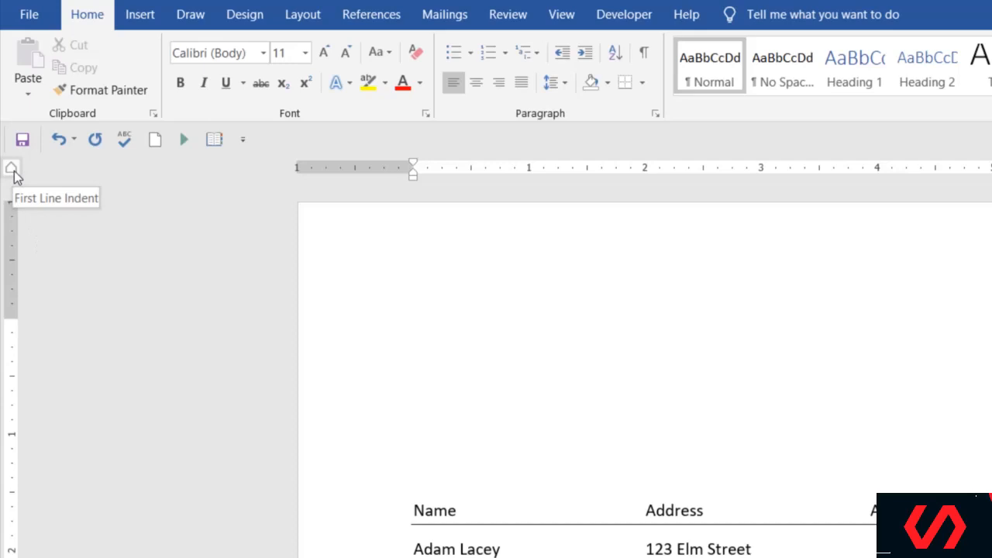
{"action": "left_click", "coordinate": [12, 169]}
{"action": "left_click", "coordinate": [13, 169]}
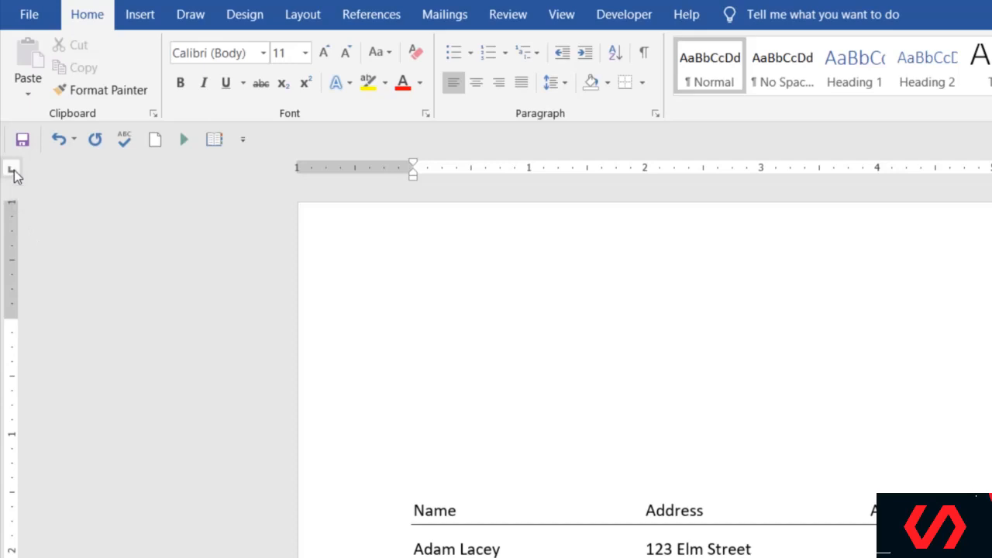
{"action": "left_click", "coordinate": [13, 169]}
Set a center tab stop at 2.5 inches on the blank line and enter a full name centred on it
{"action": "left_click", "coordinate": [703, 169]}
{"action": "key", "text": "Tab"}
{"action": "type", "text": "D"}
{"action": "key", "text": "BackSpace"}
{"action": "type", "text": "Deborah Ashby"}
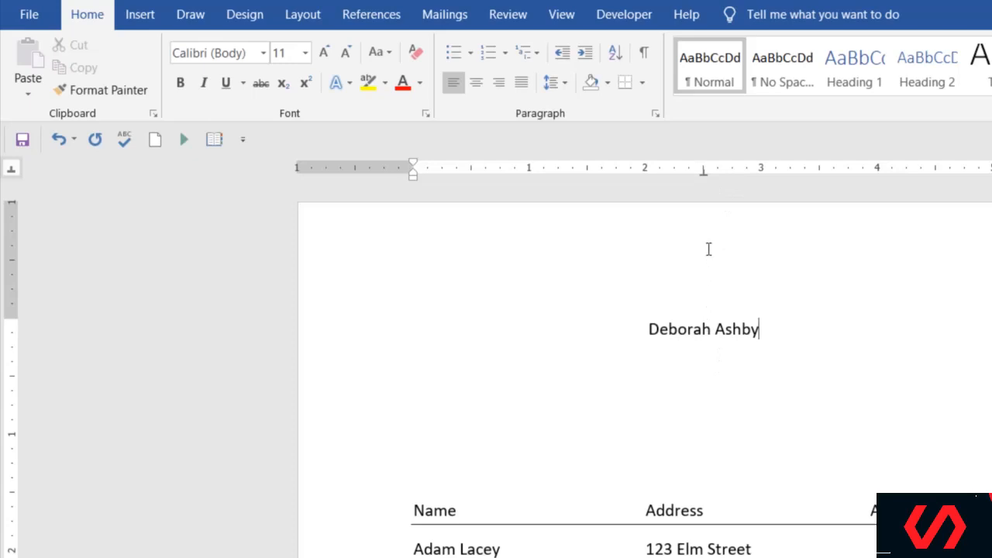
Remove the 2.5-inch center tab stop and delete the full name from the line
{"action": "left_click_drag", "start_coordinate": [694, 237], "coordinate": [696, 240]}
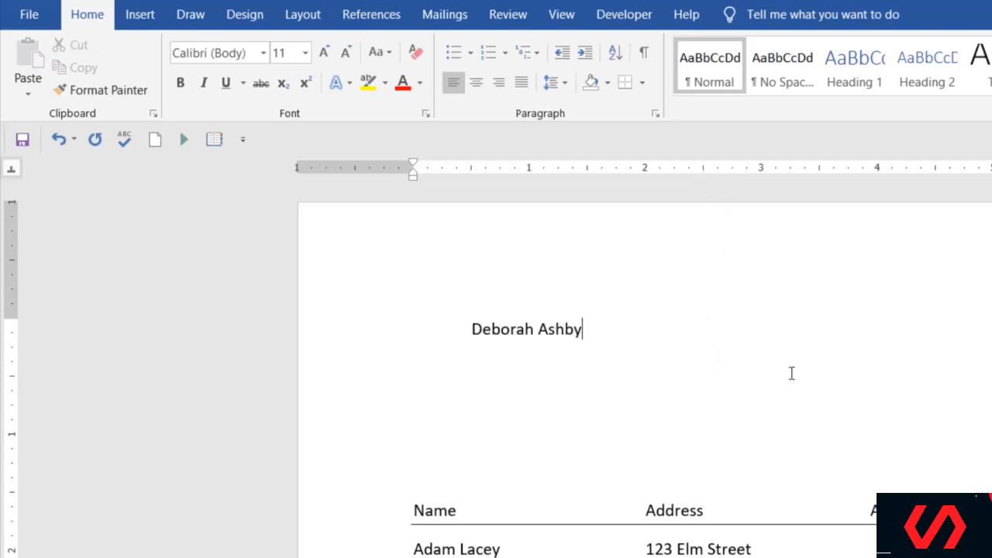
{"action": "left_click", "coordinate": [411, 328]}
{"action": "key", "text": "Delete"}
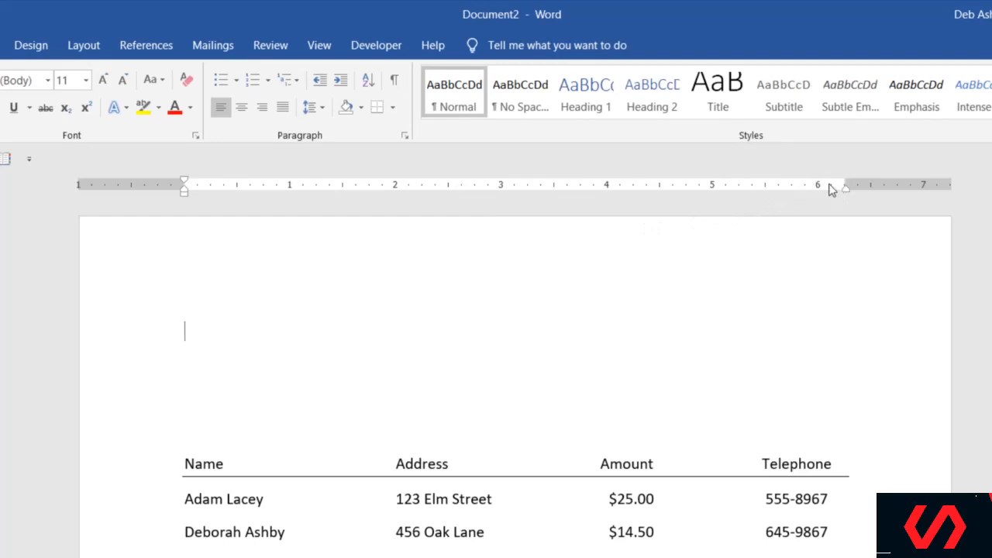
Try a right tab stop at about 6.1 inches with a full name aligned to it, and remove both the name and the stop
{"action": "double_click", "coordinate": [850, 346]}
{"action": "type", "text": "Deborah Ashby"}
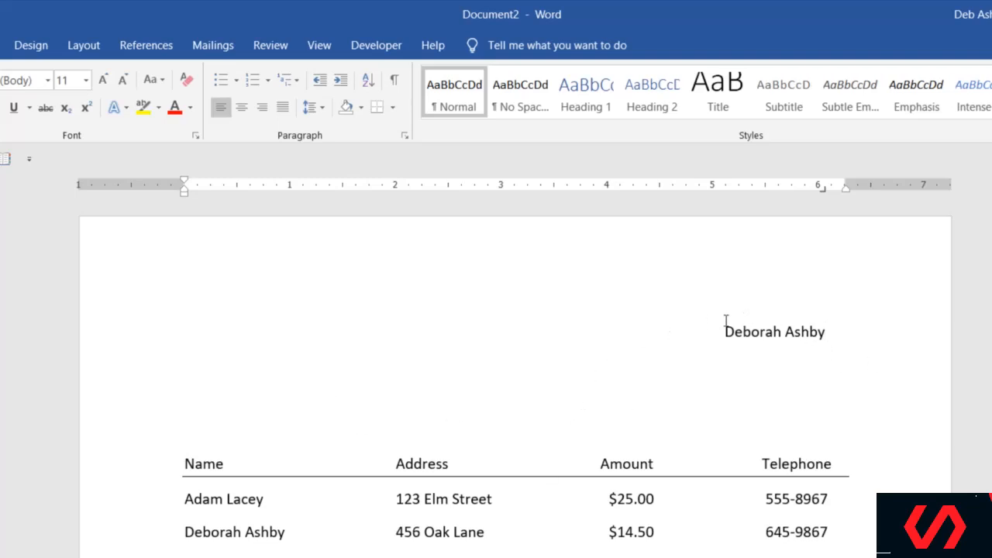
{"action": "left_click_drag", "start_coordinate": [722, 332], "coordinate": [841, 329]}
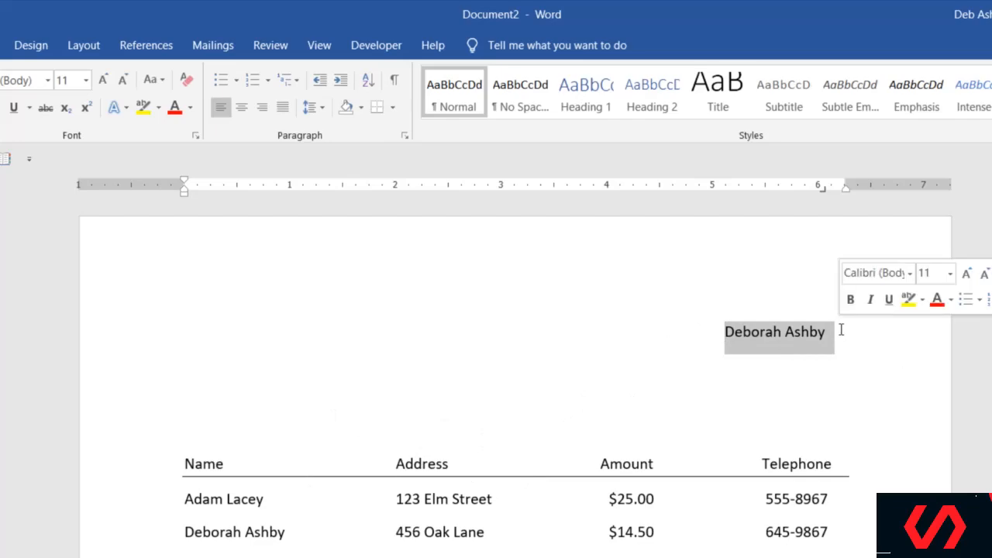
{"action": "key", "text": "Delete"}
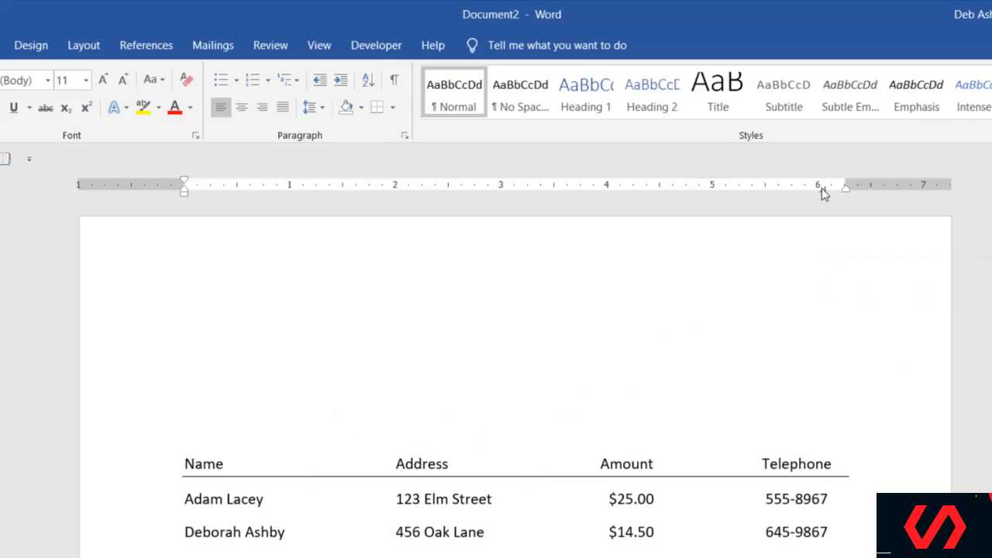
{"action": "left_click_drag", "start_coordinate": [823, 190], "coordinate": [784, 263]}
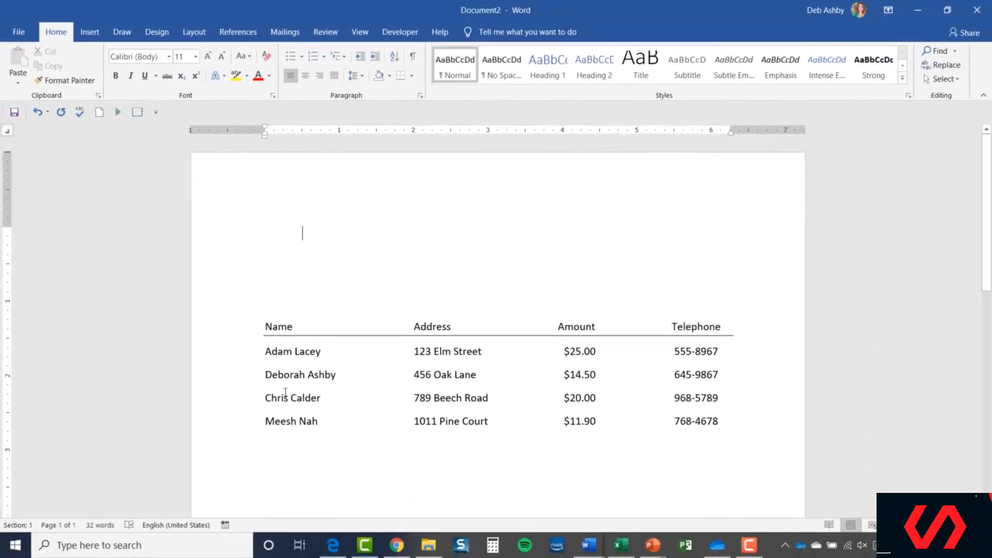
Move the right tab stop for the telephone numbers in the contact rows to about 6.1 inches
{"action": "left_click", "coordinate": [277, 351]}
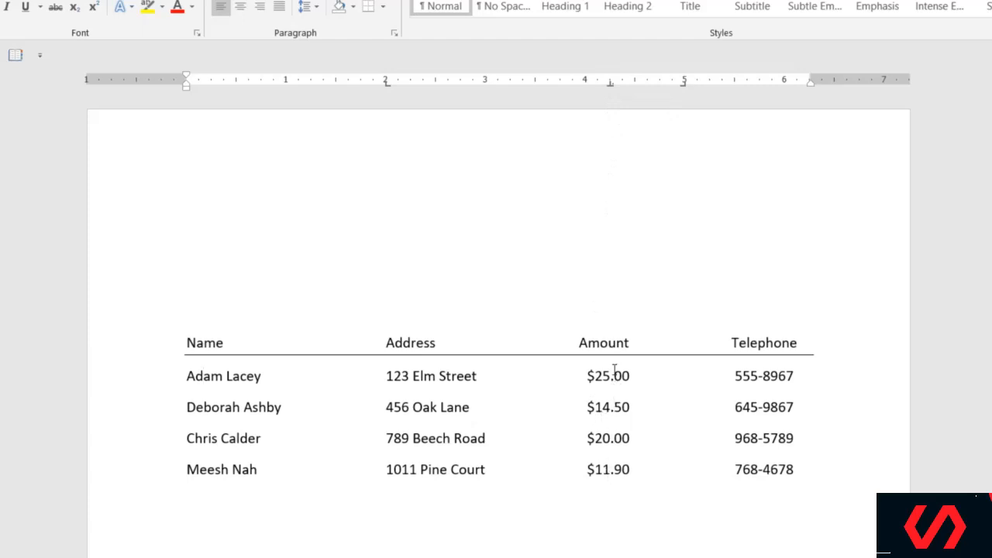
{"action": "left_click_drag", "start_coordinate": [683, 82], "coordinate": [795, 82]}
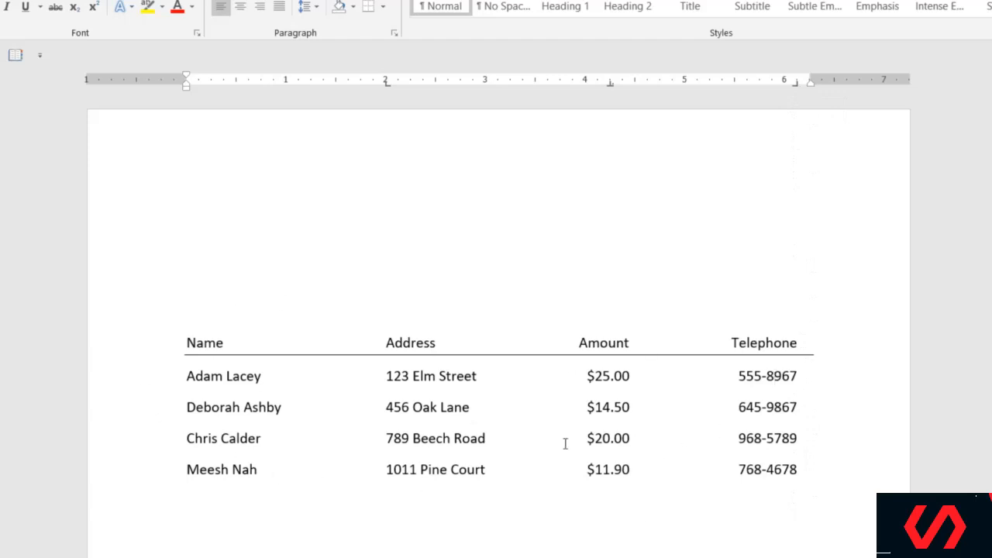
Set a left tab stop at 2 inches on the blank line above the table, in line with the Address column
{"action": "left_click", "coordinate": [339, 273]}
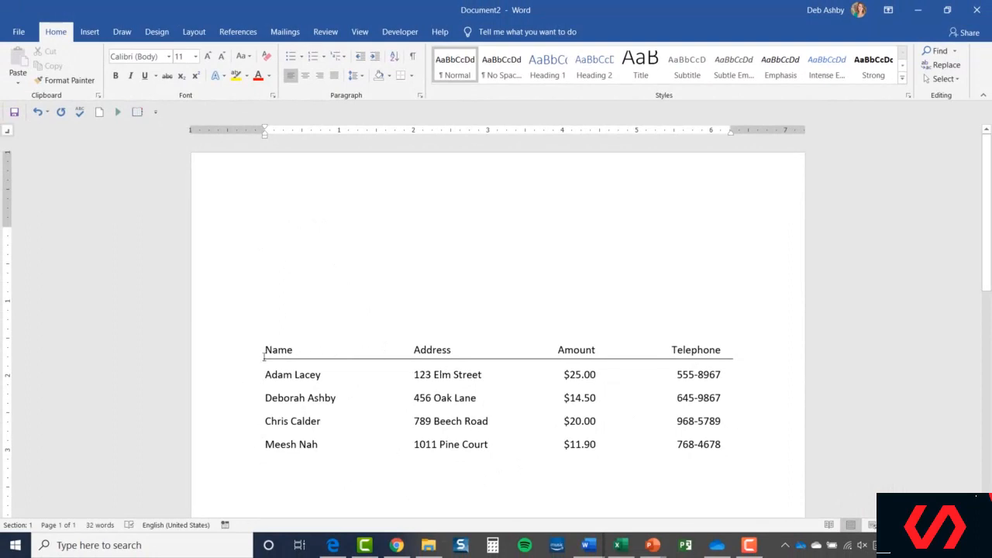
{"action": "left_click", "coordinate": [8, 134]}
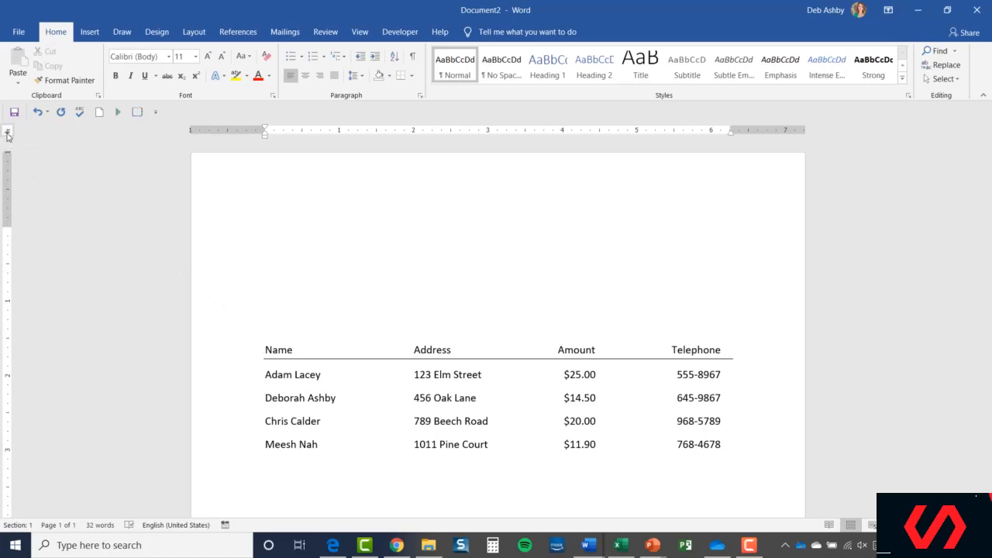
{"action": "left_click", "coordinate": [8, 135]}
{"action": "left_click", "coordinate": [8, 134]}
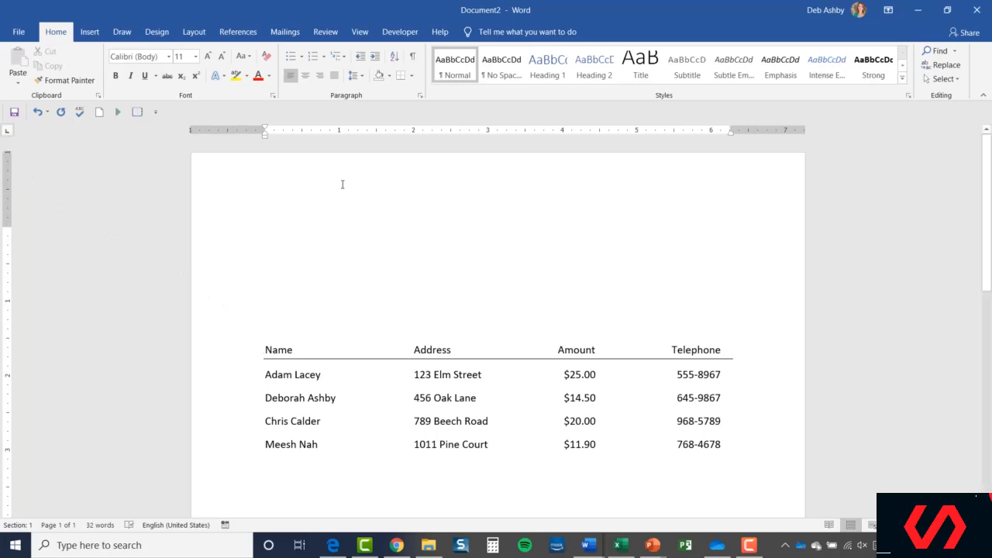
{"action": "left_click_drag", "start_coordinate": [380, 133], "coordinate": [414, 135]}
Add a decimal tab stop at about 4.25 inches on the same line for the Amount column
{"action": "left_click", "coordinate": [8, 132]}
{"action": "left_click", "coordinate": [8, 132]}
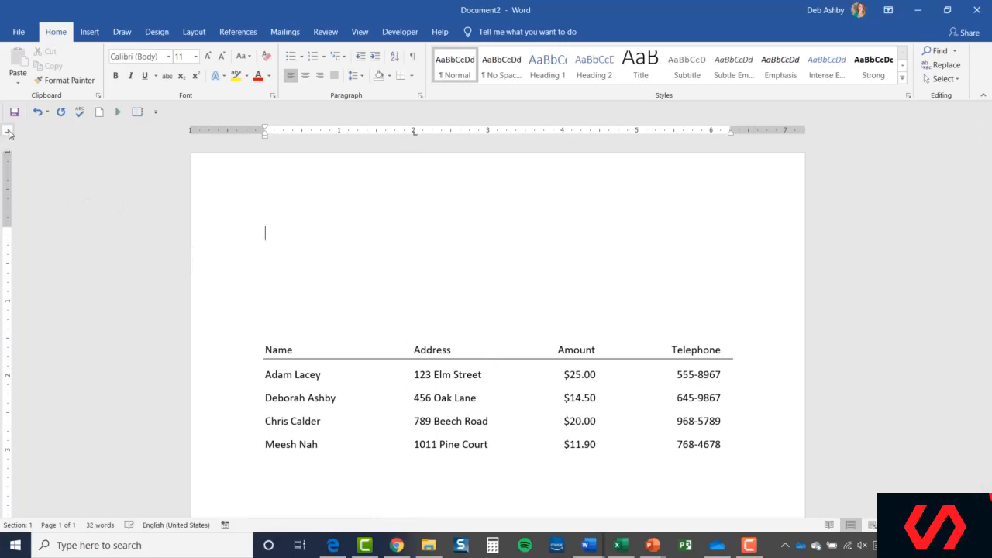
{"action": "left_click", "coordinate": [7, 132]}
{"action": "left_click_drag", "start_coordinate": [532, 135], "coordinate": [582, 138]}
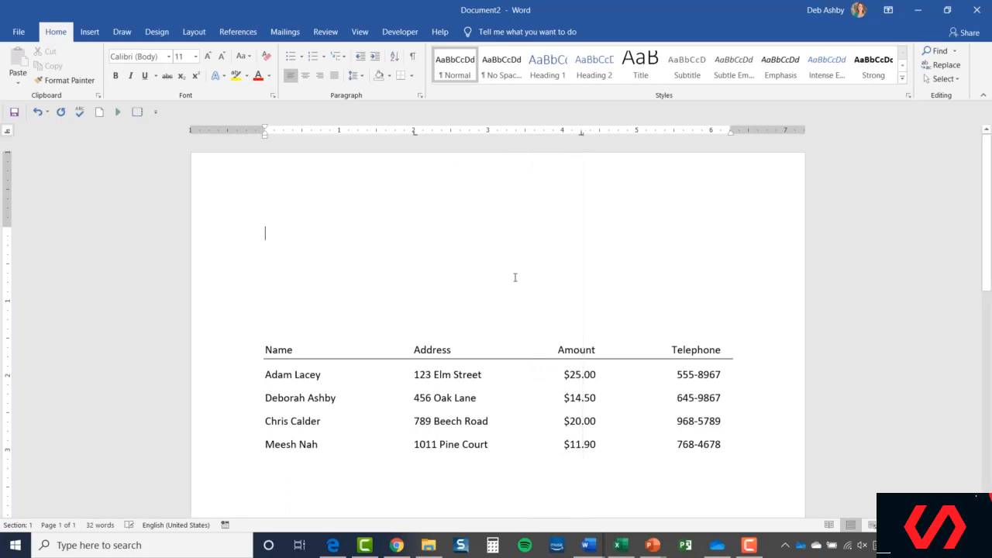
Add a right tab stop at about 6.1 inches on the same line for the Telephone column
{"action": "left_click", "coordinate": [9, 134]}
{"action": "left_click", "coordinate": [9, 135]}
{"action": "left_click", "coordinate": [9, 134]}
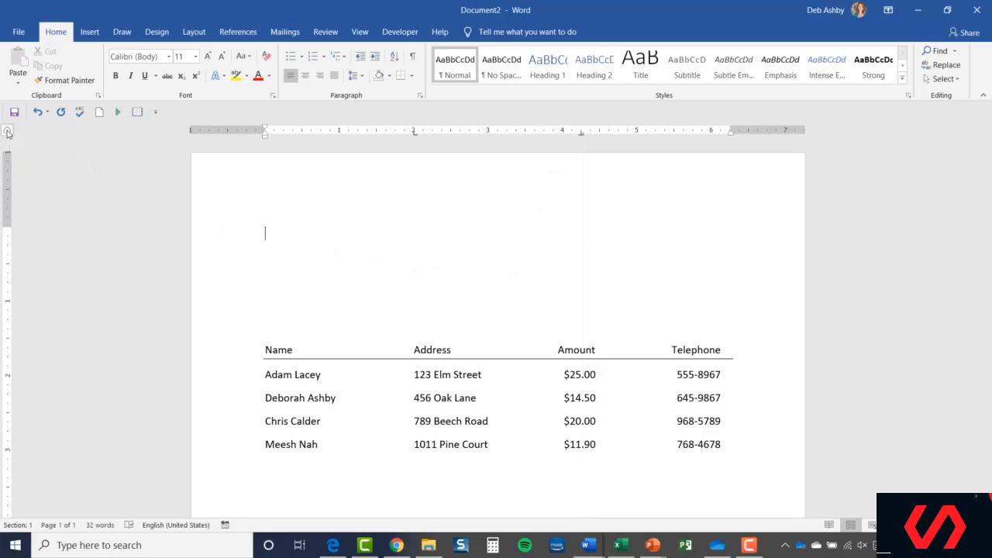
{"action": "left_click", "coordinate": [10, 134]}
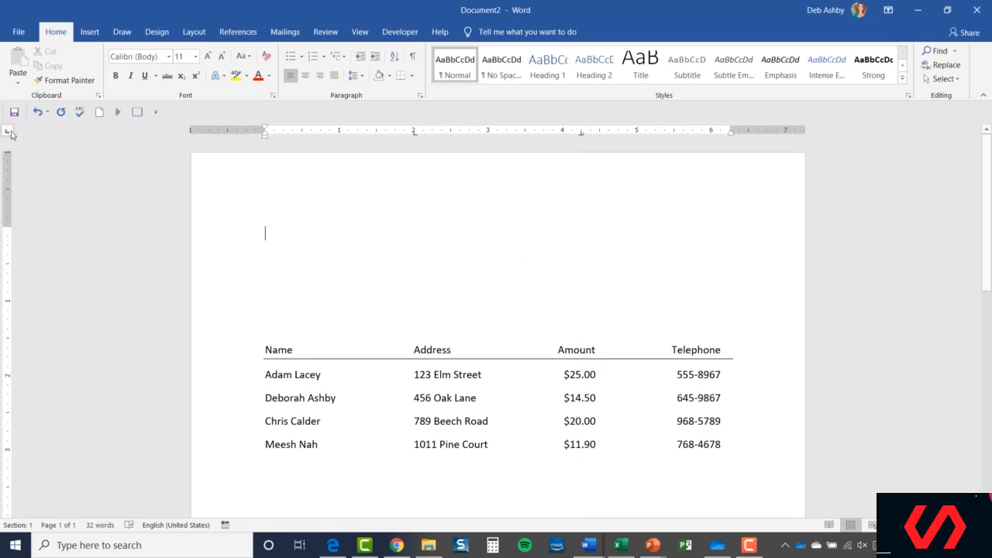
{"action": "left_click", "coordinate": [9, 134]}
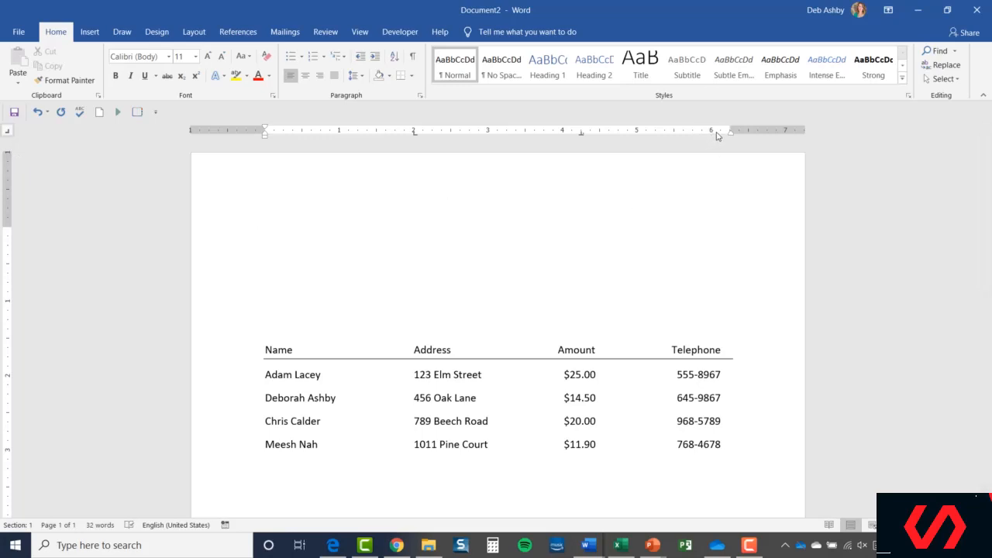
{"action": "left_click_drag", "start_coordinate": [716, 133], "coordinate": [721, 134]}
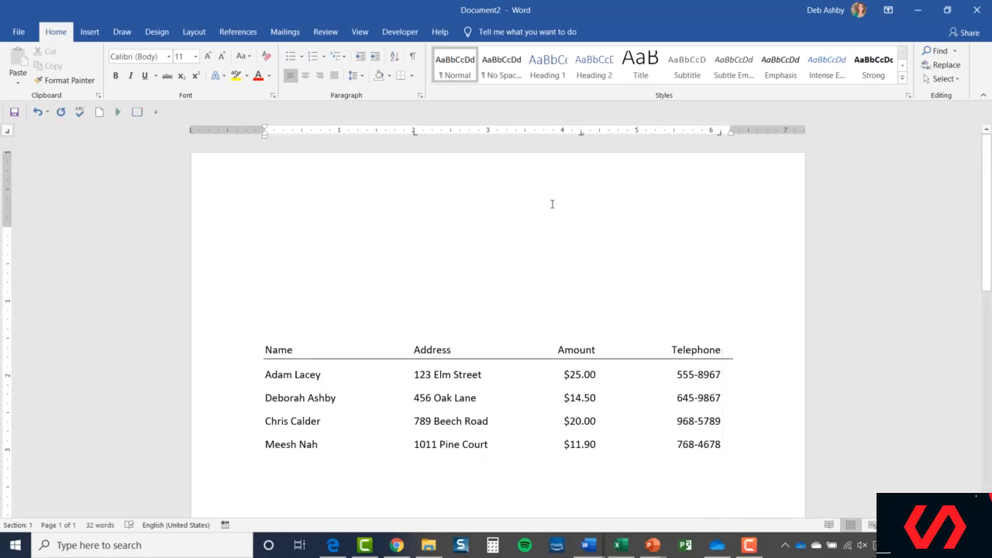
Enter the tab-separated column headings Name, Address, Amount and Telephone on the blank line above the table, followed by a new line
{"action": "type", "text": "Name"}
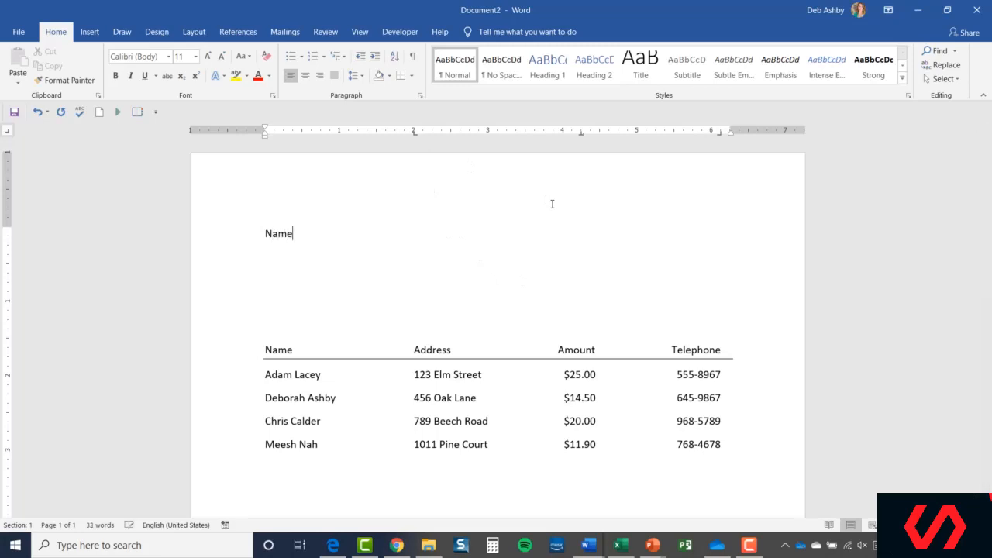
{"action": "key", "text": "Tab"}
{"action": "type", "text": "Address"}
{"action": "key", "text": "Tab"}
{"action": "type", "text": "Amount"}
{"action": "key", "text": "Tab"}
{"action": "type", "text": "Telephn"}
{"action": "key", "text": "BackSpace"}
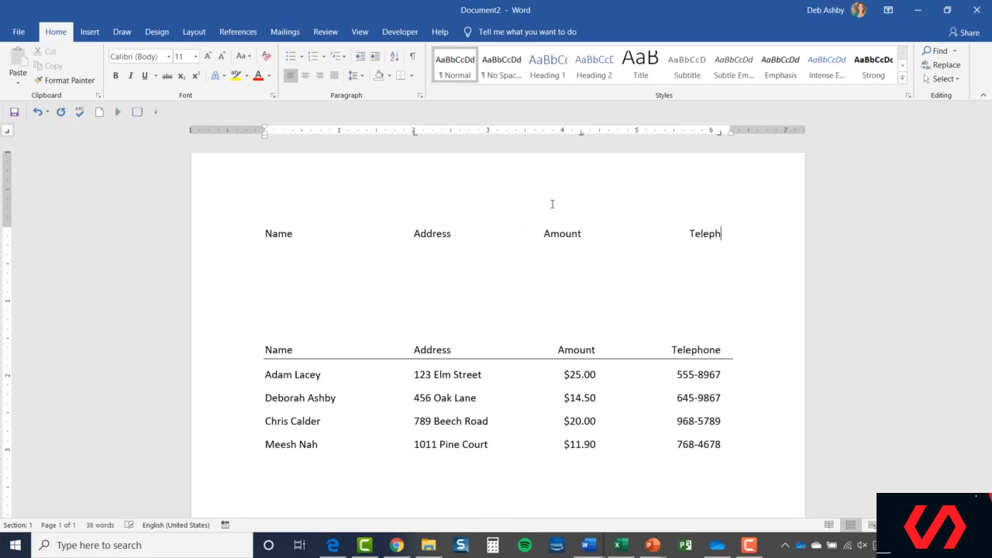
{"action": "type", "text": "one"}
{"action": "key", "text": "Return"}
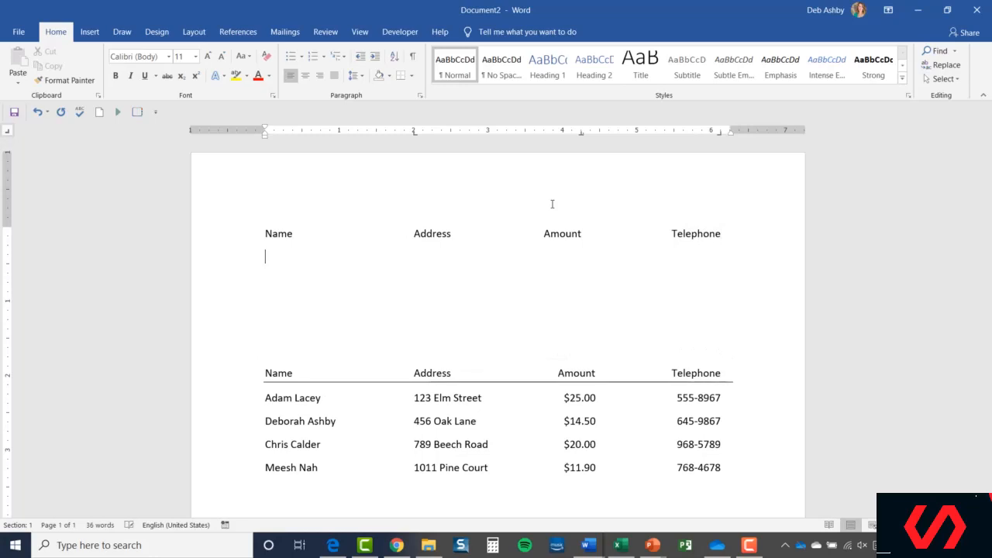
Fill in the first row under the new headings with the first contact's name, street address, amount $25.00 and telephone number, separated by tabs
{"action": "type", "text": "Adam Lacey"}
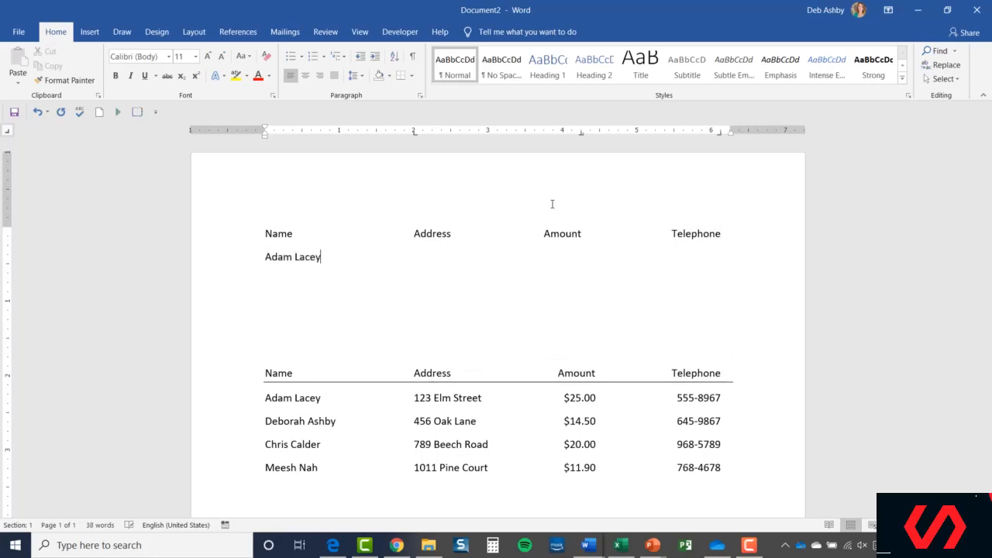
{"action": "key", "text": "Tab"}
{"action": "type", "text": "123 Elm Street"}
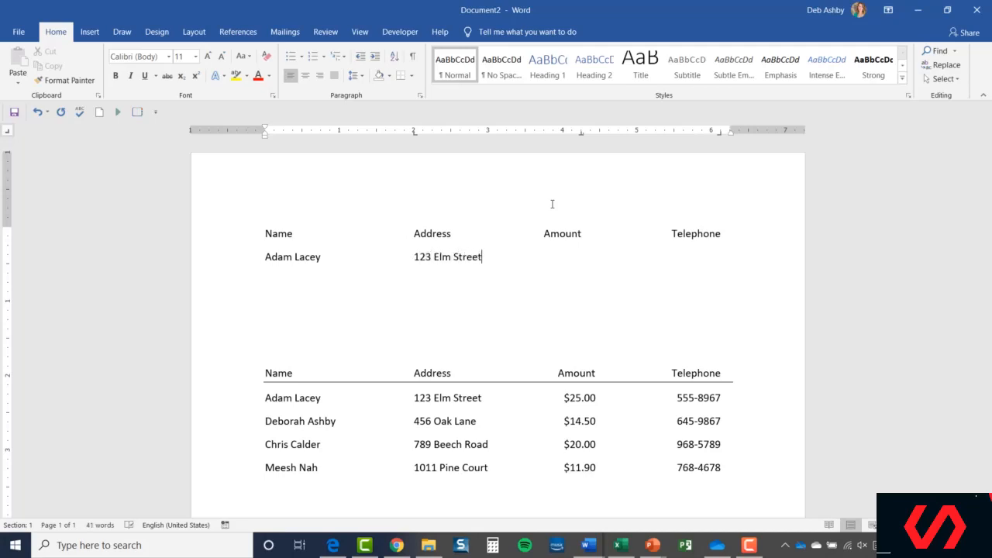
{"action": "key", "text": "Tab"}
{"action": "type", "text": "$25,00"}
{"action": "key", "text": "BackSpace"}
{"action": "key", "text": "BackSpace"}
{"action": "key", "text": "BackSpace"}
{"action": "type", "text": ".00"}
{"action": "key", "text": "Tab"}
{"action": "type", "text": "5555-8967"}
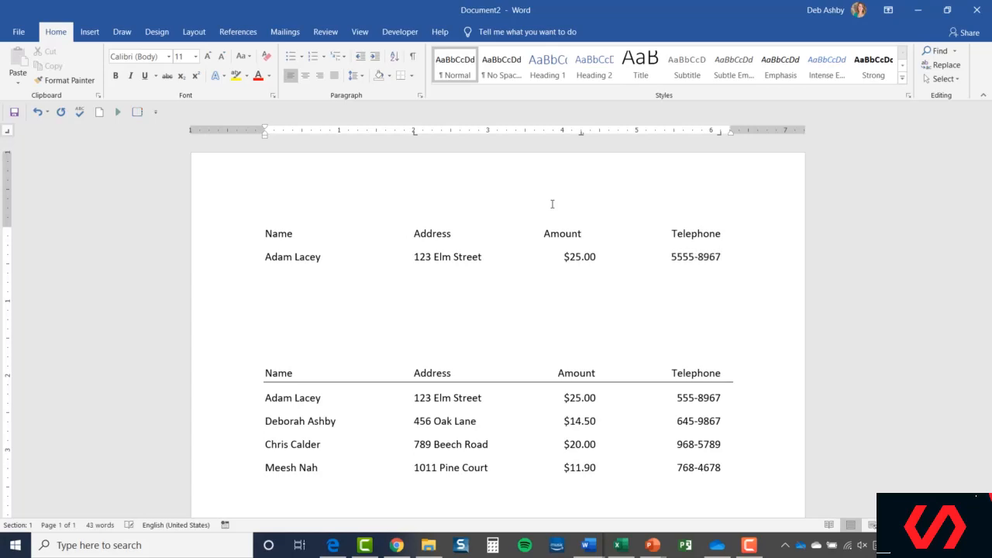
{"action": "left_click", "coordinate": [688, 258]}
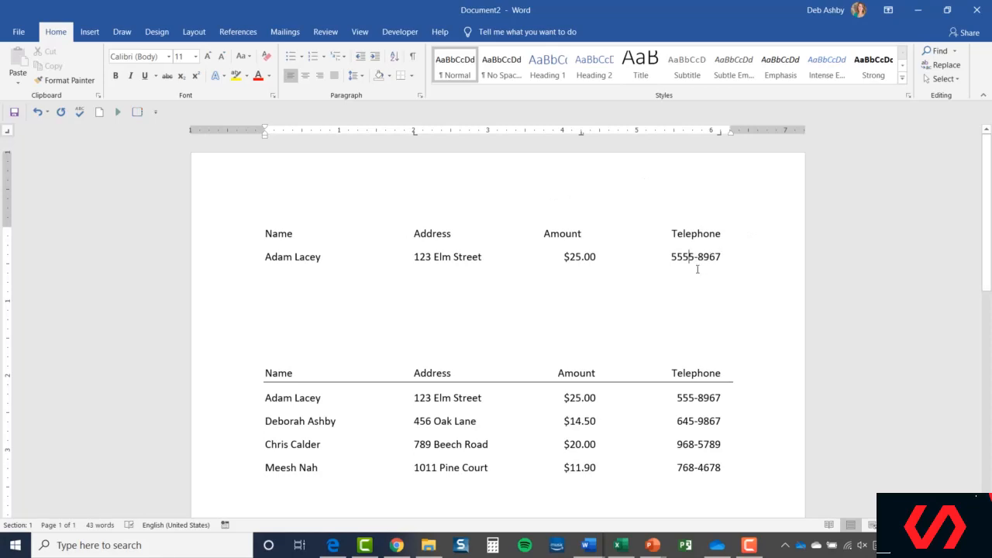
{"action": "key", "text": "BackSpace"}
{"action": "left_click", "coordinate": [740, 259]}
Add a second row with the next contact's name, street address, amount $14.50 and telephone number, separated by tabs
{"action": "key", "text": "Return"}
{"action": "type", "text": "Deb"}
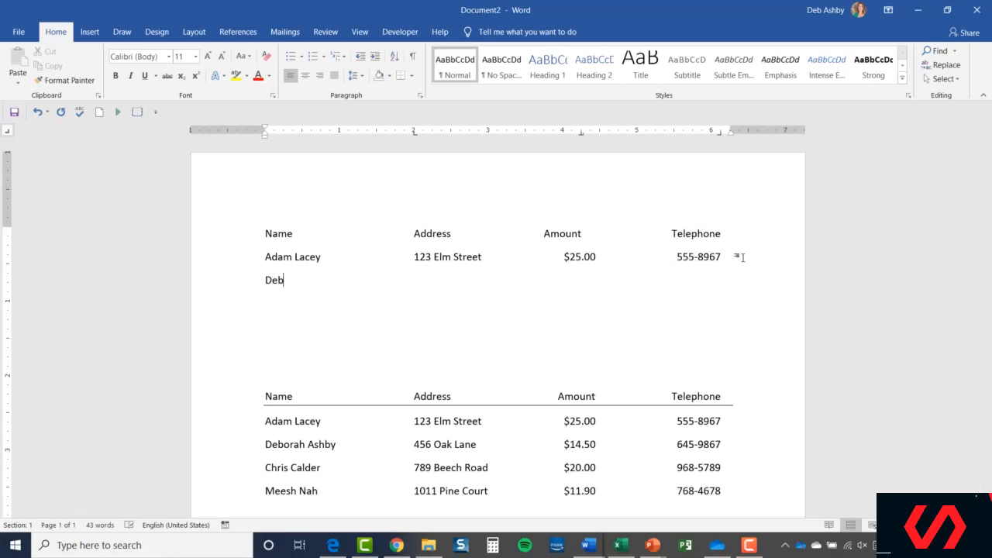
{"action": "type", "text": "orah Ashby\t456 Oak Lane\t"}
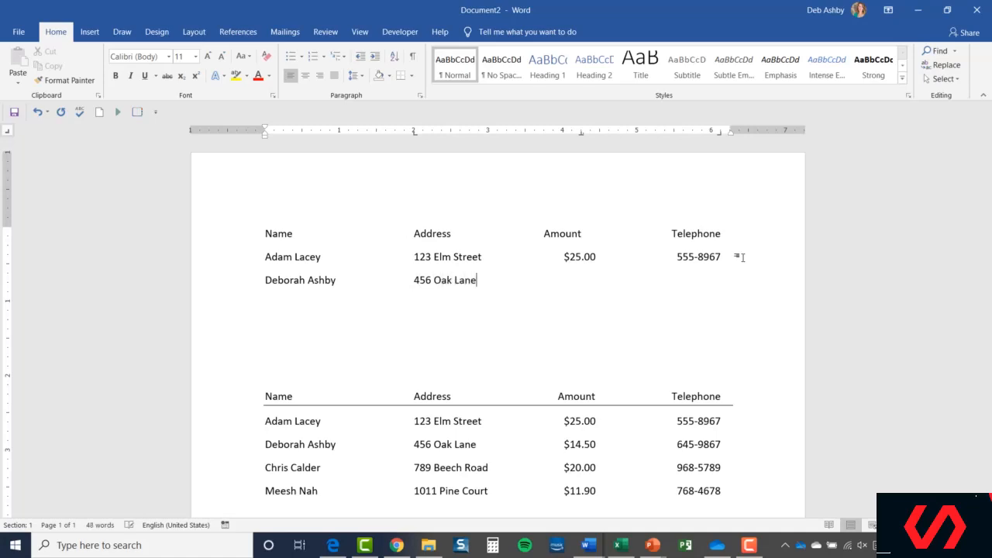
{"action": "type", "text": "$"}
{"action": "type", "text": "14"}
{"action": "type", "text": ",50"}
{"action": "key", "text": "BackSpace"}
{"action": "key", "text": "BackSpace"}
{"action": "key", "text": "BackSpace"}
{"action": "type", "text": ".50\t645-9867"}
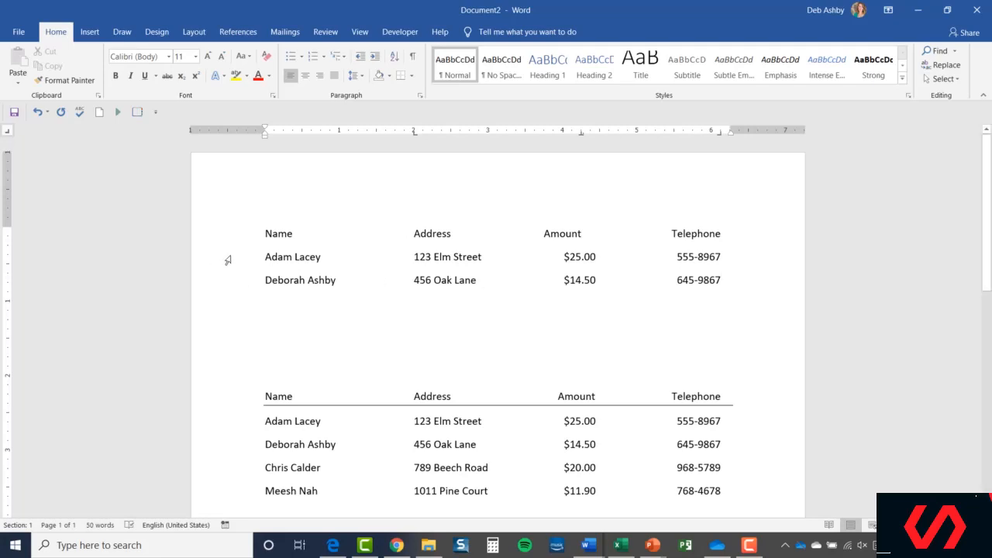
Select the two contact rows under the new headings
{"action": "left_click_drag", "start_coordinate": [228, 261], "coordinate": [226, 279]}
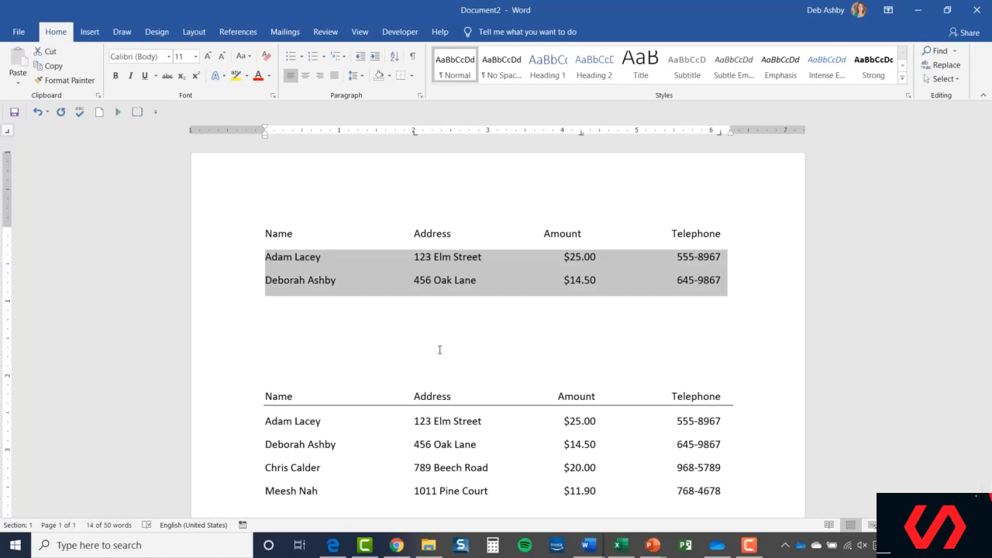
{"action": "double_click", "coordinate": [415, 133]}
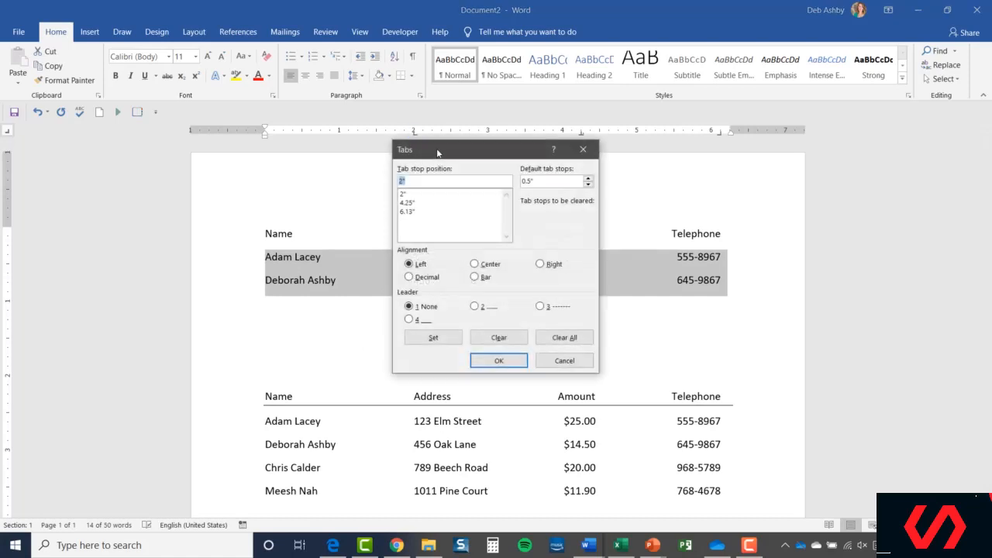
{"action": "left_click_drag", "start_coordinate": [437, 153], "coordinate": [676, 119]}
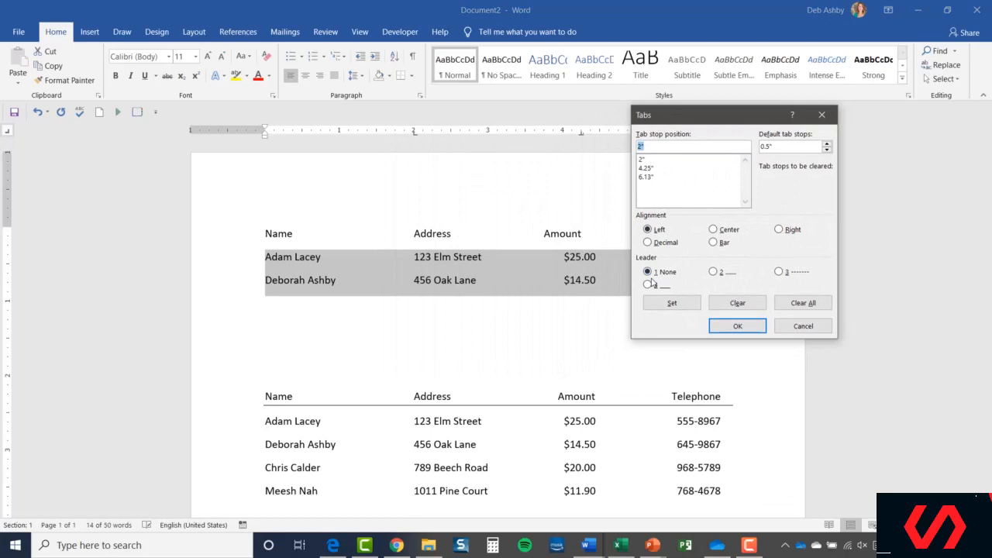
{"action": "left_click", "coordinate": [803, 325]}
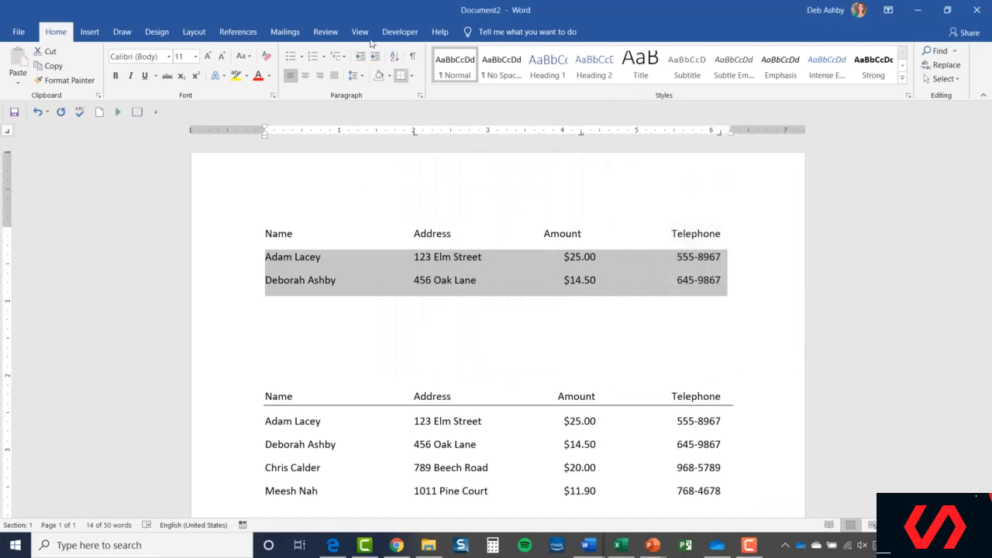
Set dotted leader style 2 for the 2-inch left tab stop of the selected contact rows through the paragraph settings
{"action": "left_click", "coordinate": [420, 98]}
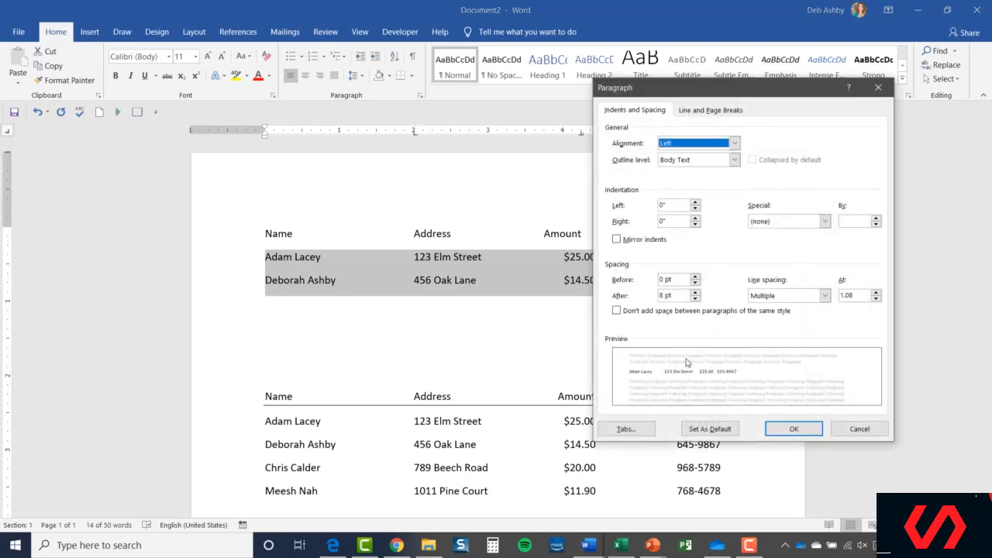
{"action": "left_click", "coordinate": [626, 429]}
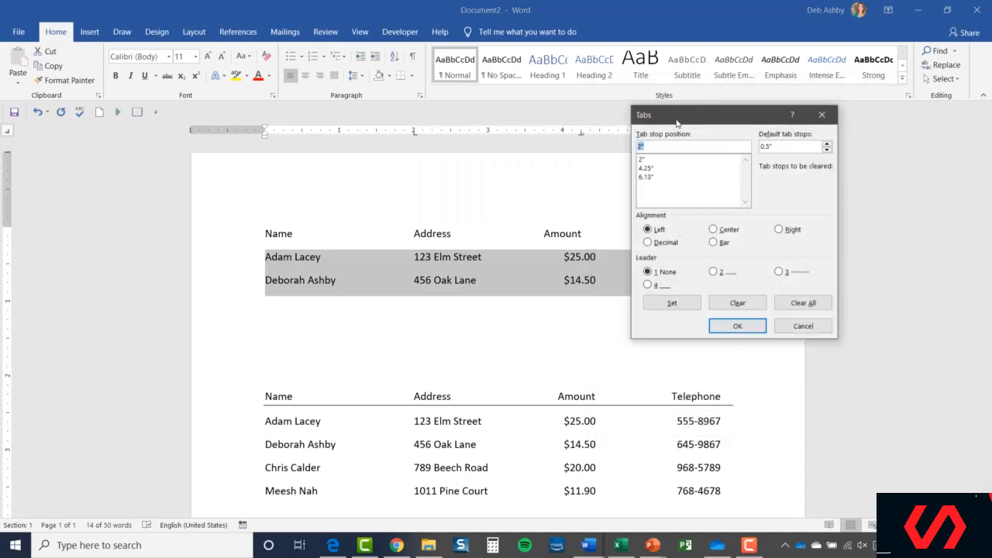
{"action": "left_click_drag", "start_coordinate": [687, 110], "coordinate": [698, 103]}
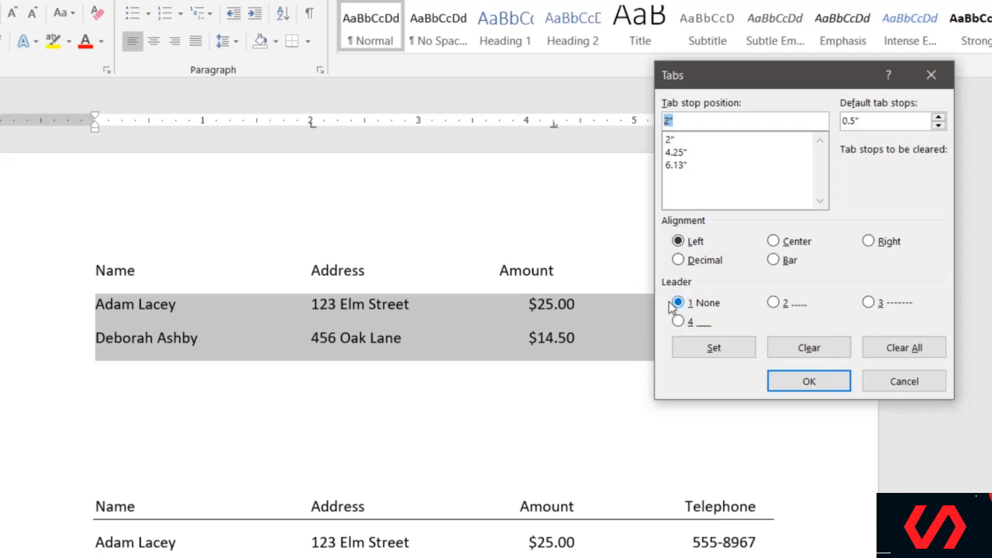
{"action": "left_click", "coordinate": [723, 310]}
{"action": "left_click", "coordinate": [673, 140]}
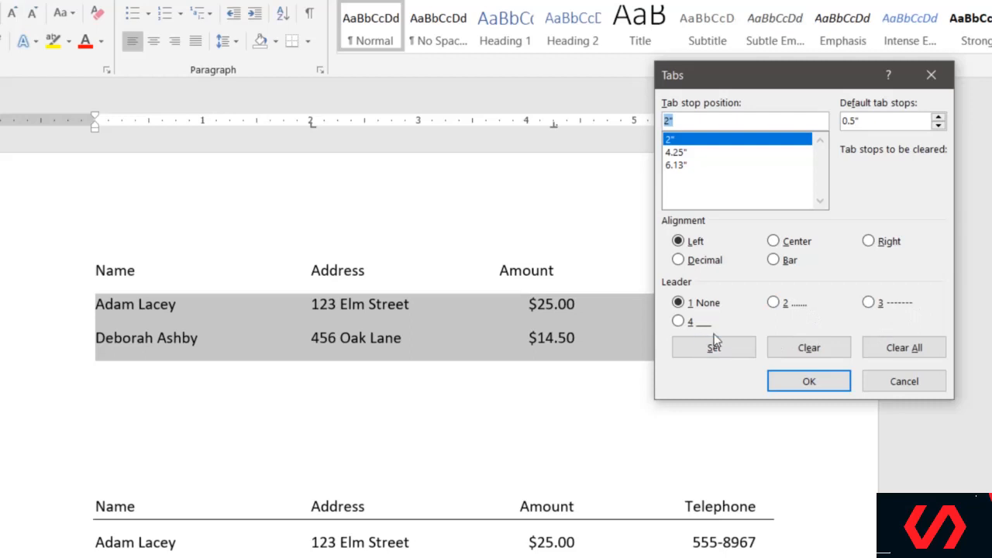
{"action": "left_click", "coordinate": [774, 304]}
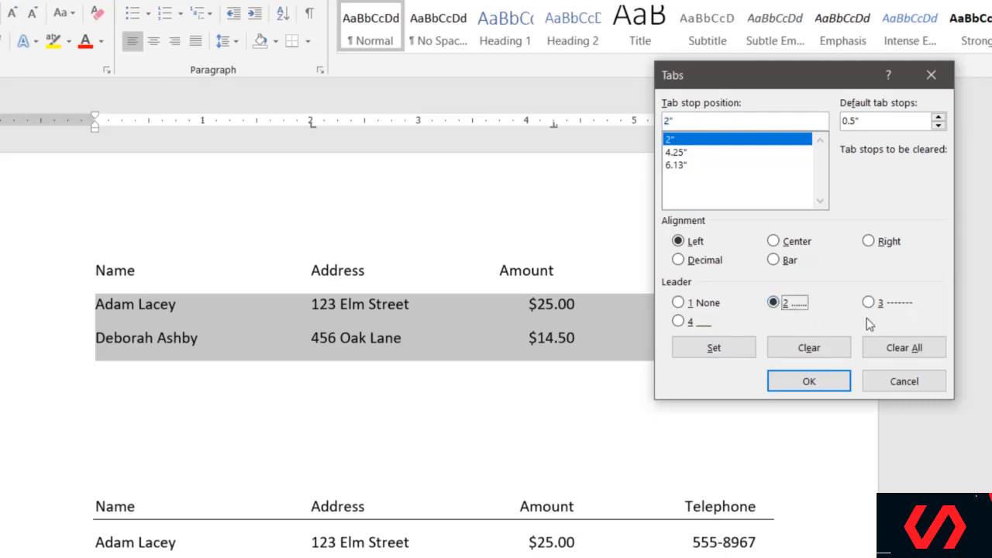
{"action": "left_click", "coordinate": [727, 350]}
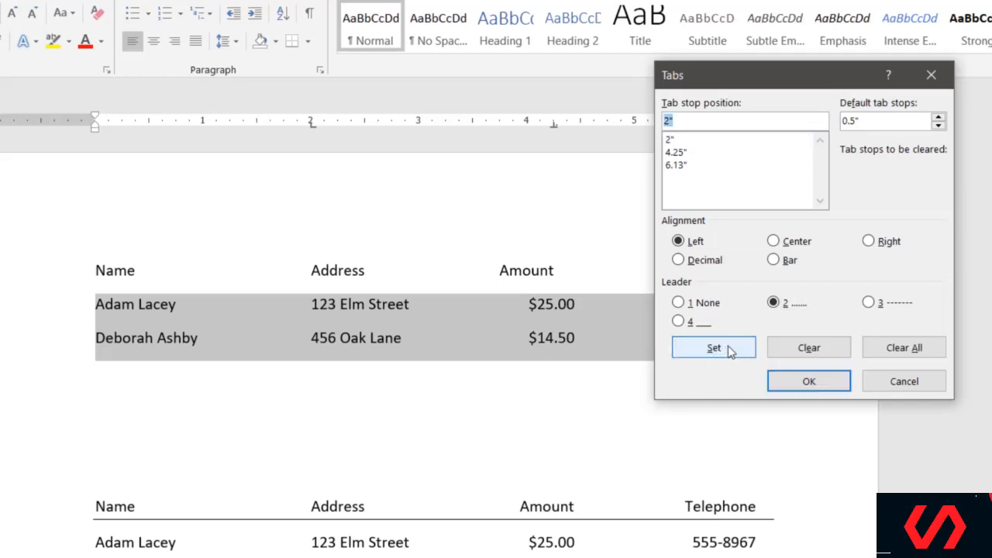
Set dotted leader style 2 for the 4.25-inch decimal and 6.13-inch right tab stops, apply the tab settings and deselect the rows
{"action": "left_click", "coordinate": [676, 152]}
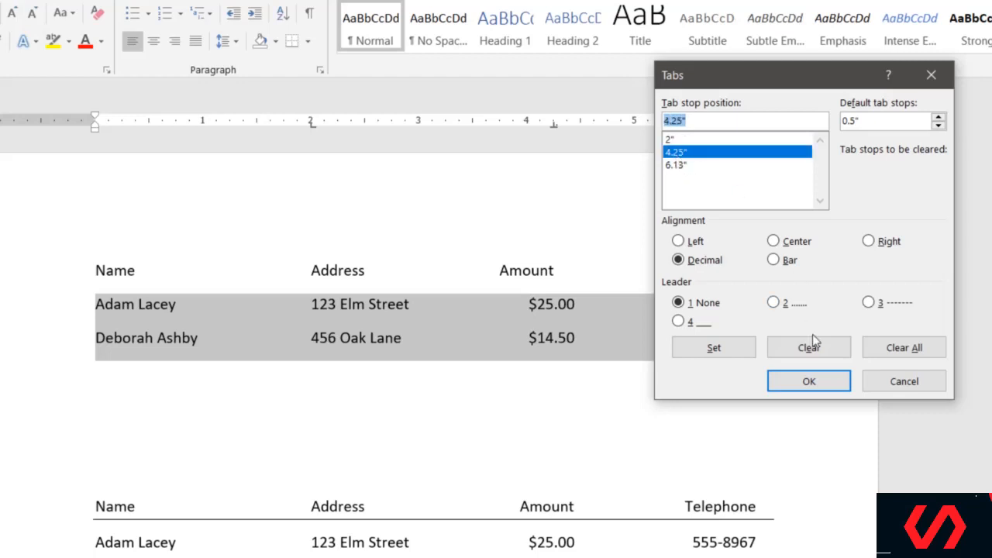
{"action": "left_click", "coordinate": [777, 304]}
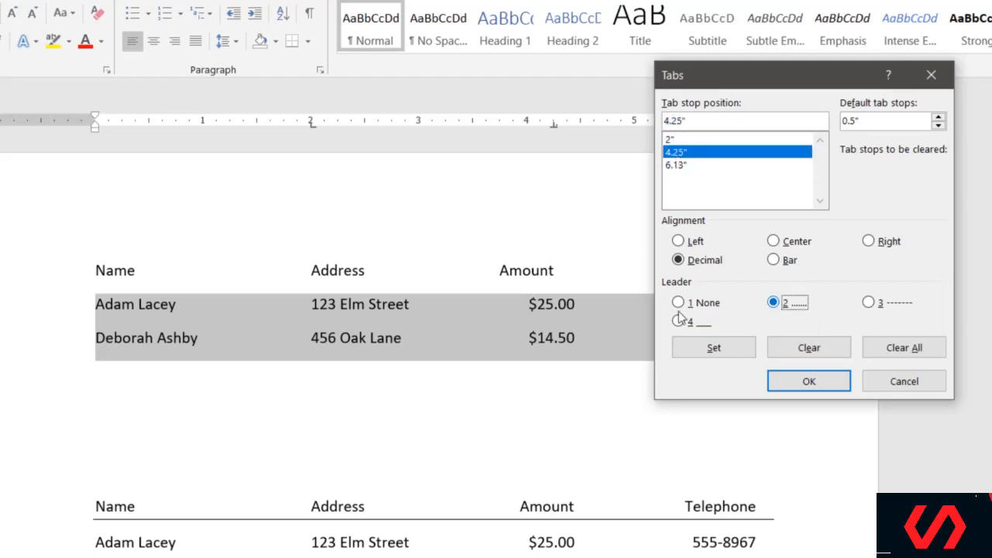
{"action": "left_click", "coordinate": [712, 349]}
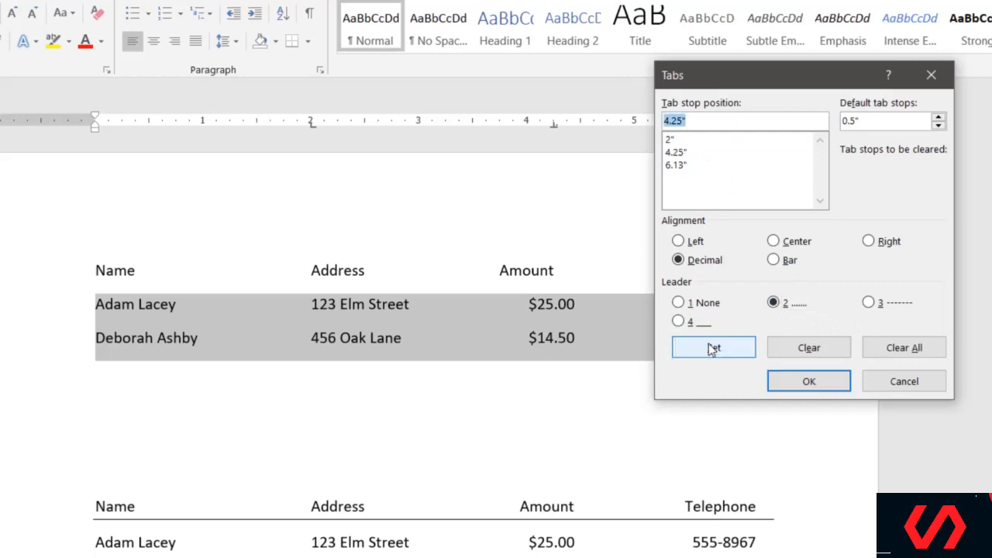
{"action": "left_click", "coordinate": [678, 165]}
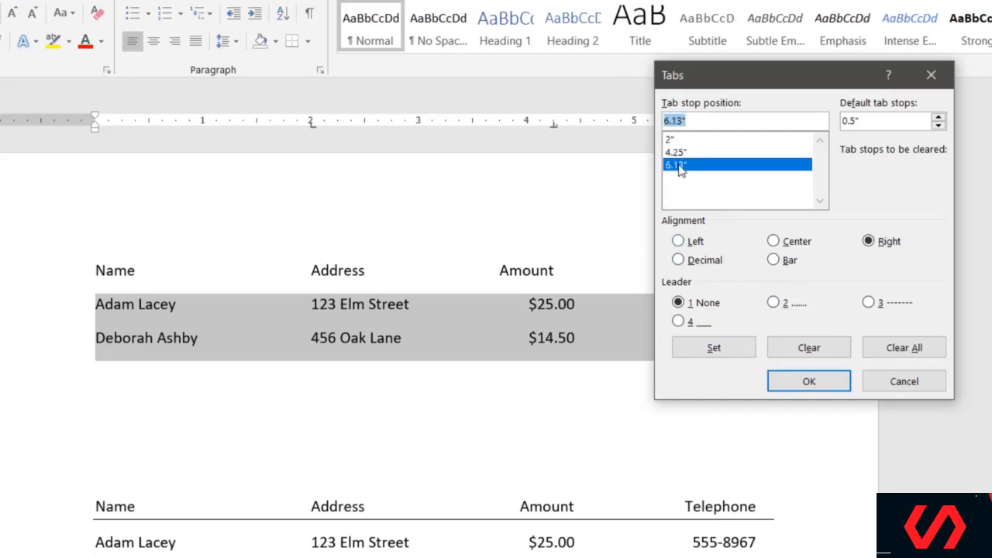
{"action": "left_click", "coordinate": [772, 303]}
{"action": "left_click", "coordinate": [712, 349]}
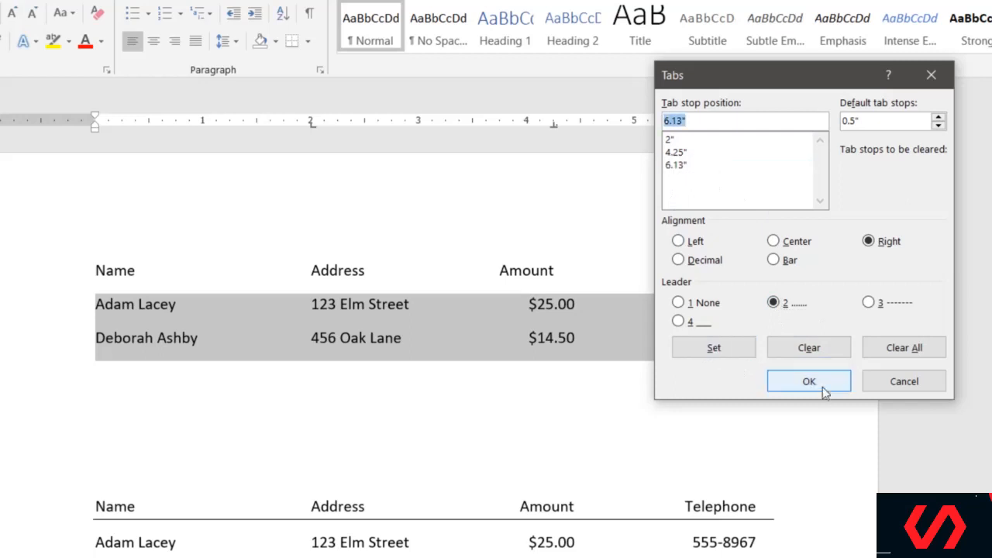
{"action": "left_click", "coordinate": [811, 381]}
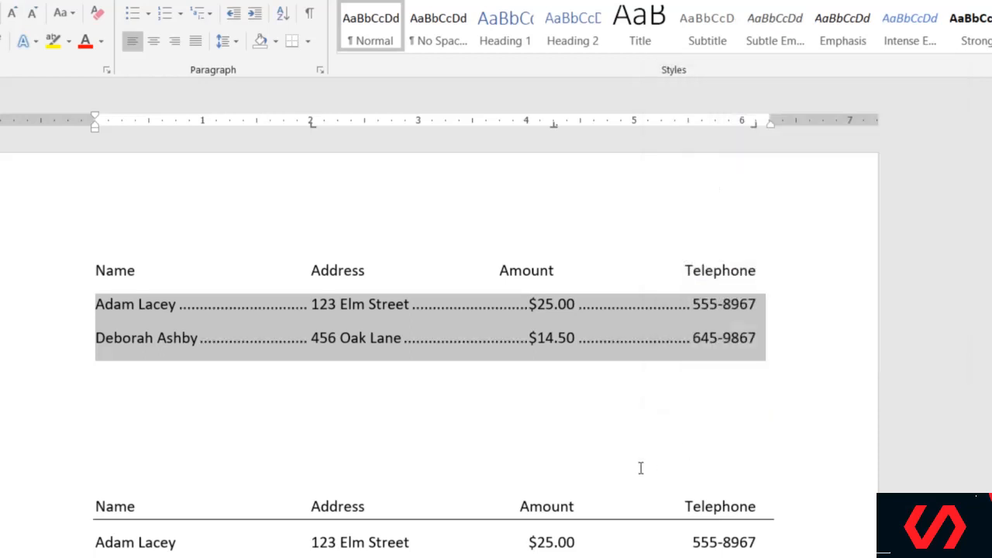
{"action": "left_click", "coordinate": [674, 429]}
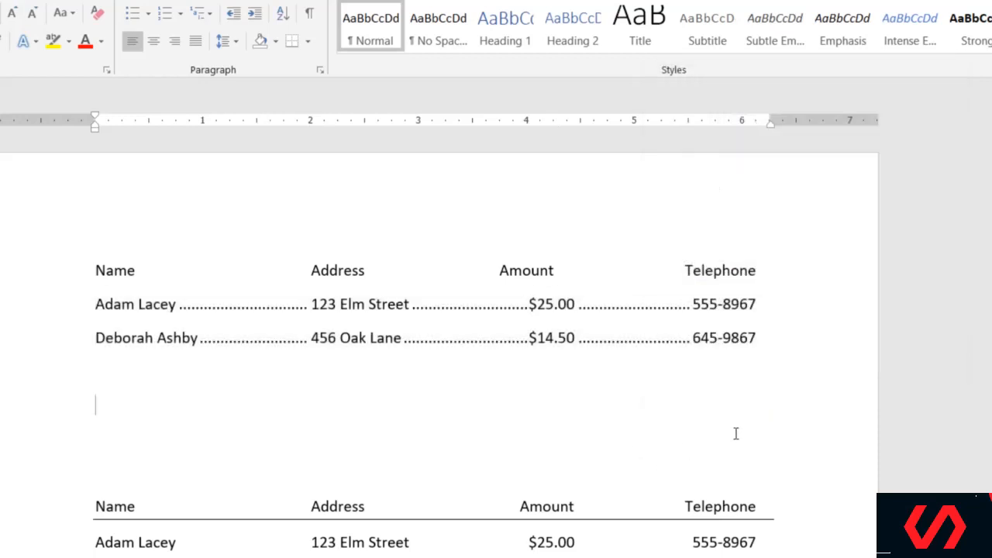